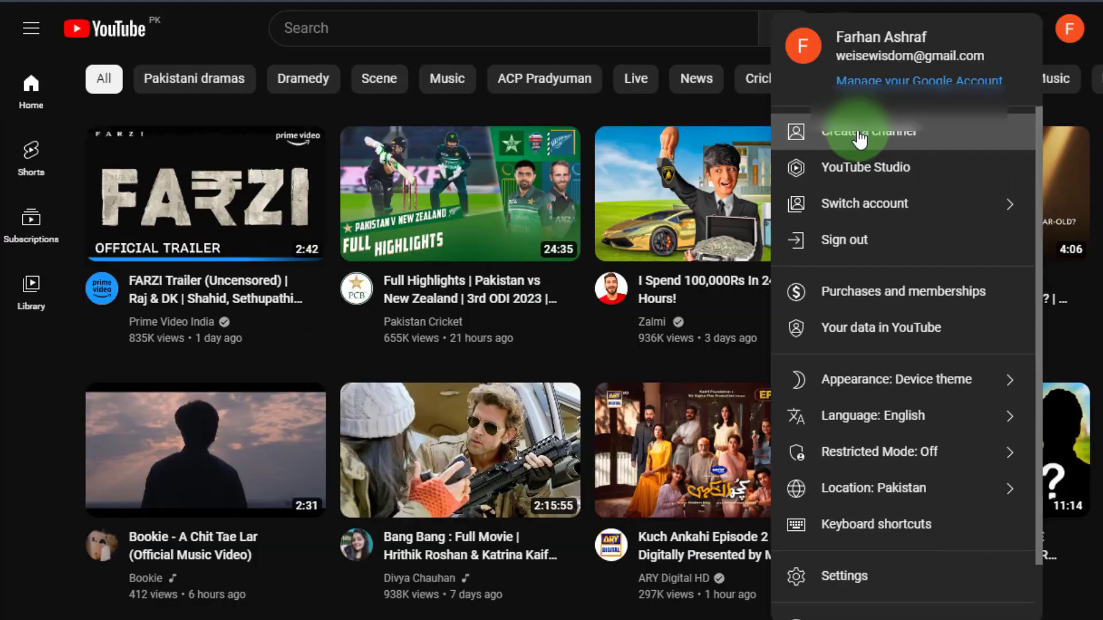
Start a new channel, confirm its name and handle, and create the channel
click(828, 194)
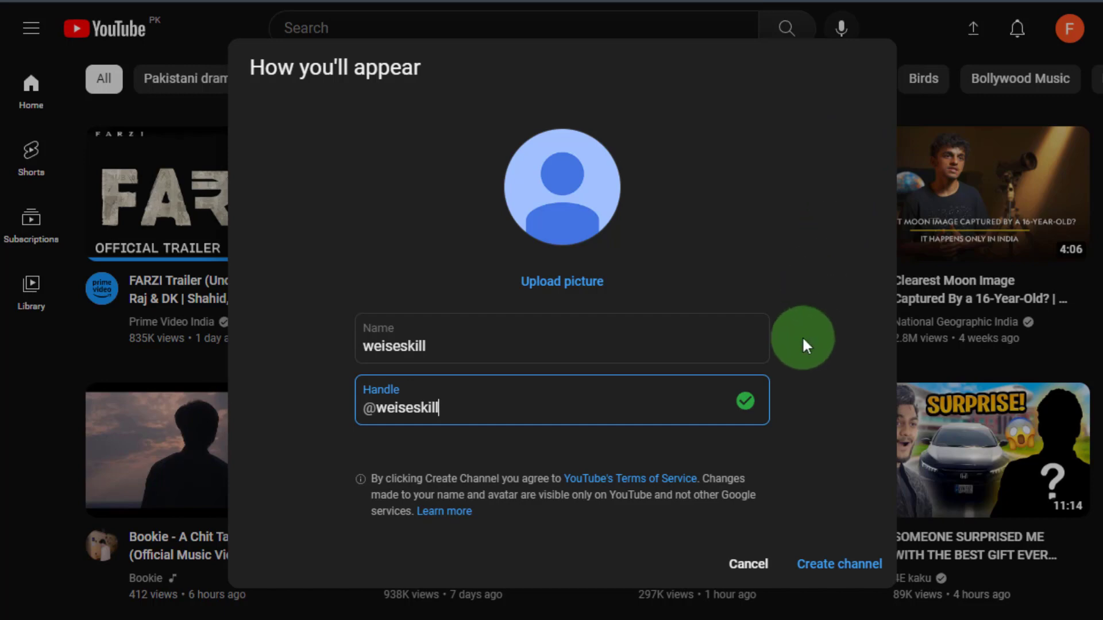
click(780, 428)
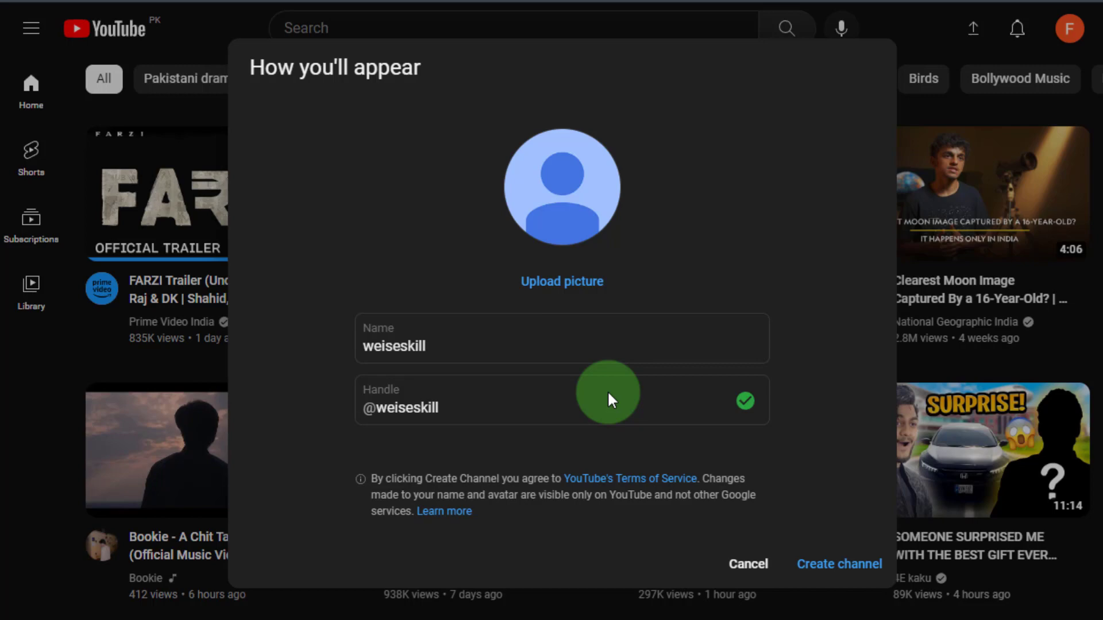
click(838, 571)
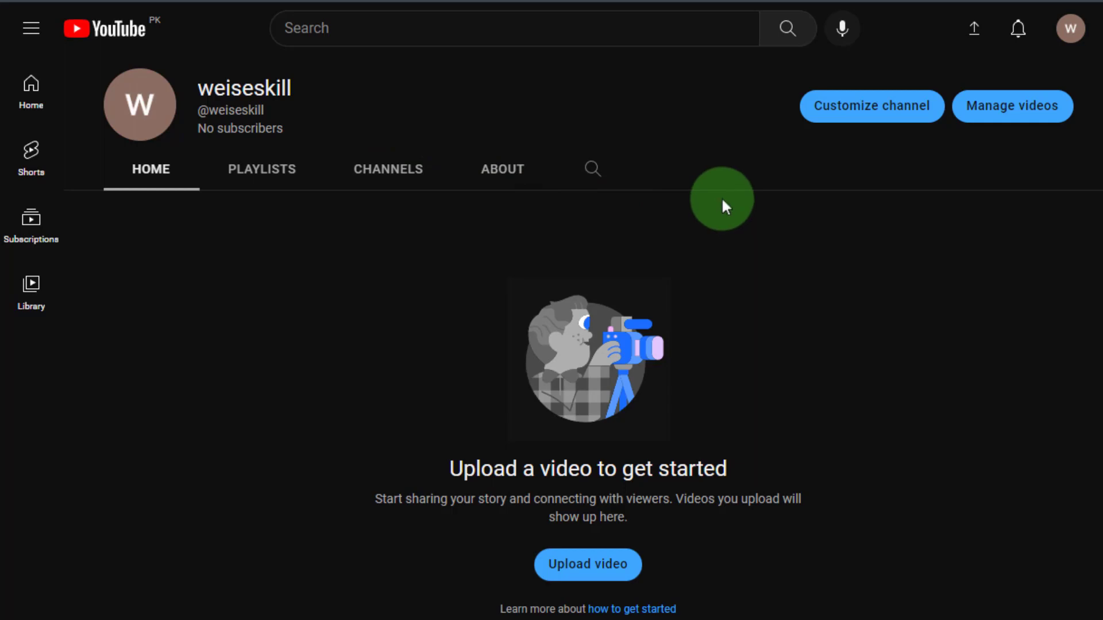
Open the new channel's customization in YouTube Studio
click(885, 108)
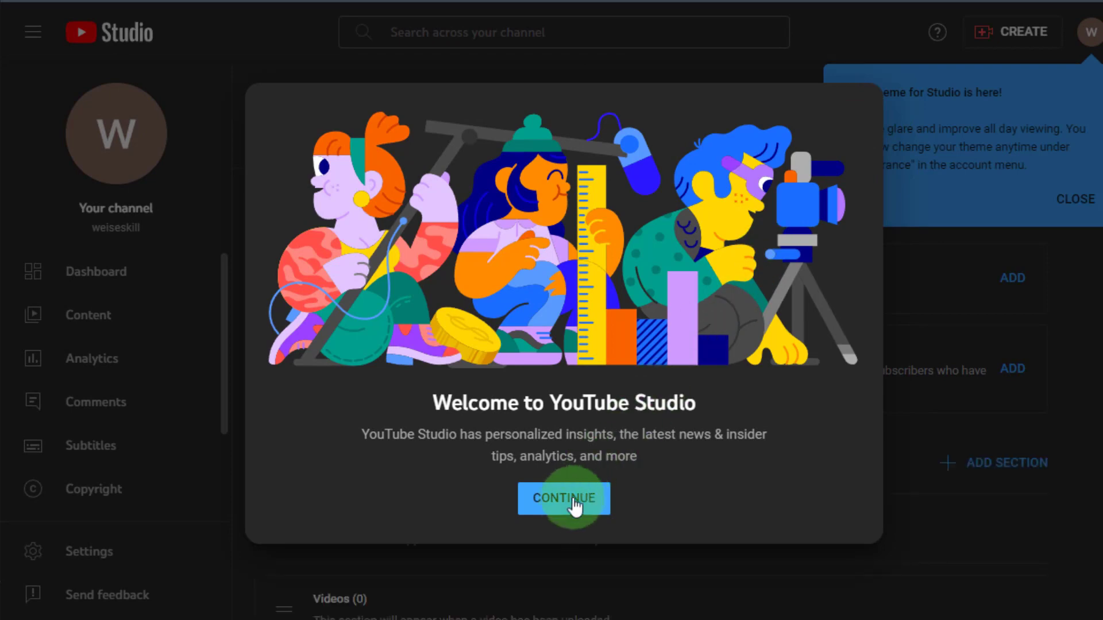
Dismiss the Studio welcome, dark theme and playlists pop-ups
click(573, 500)
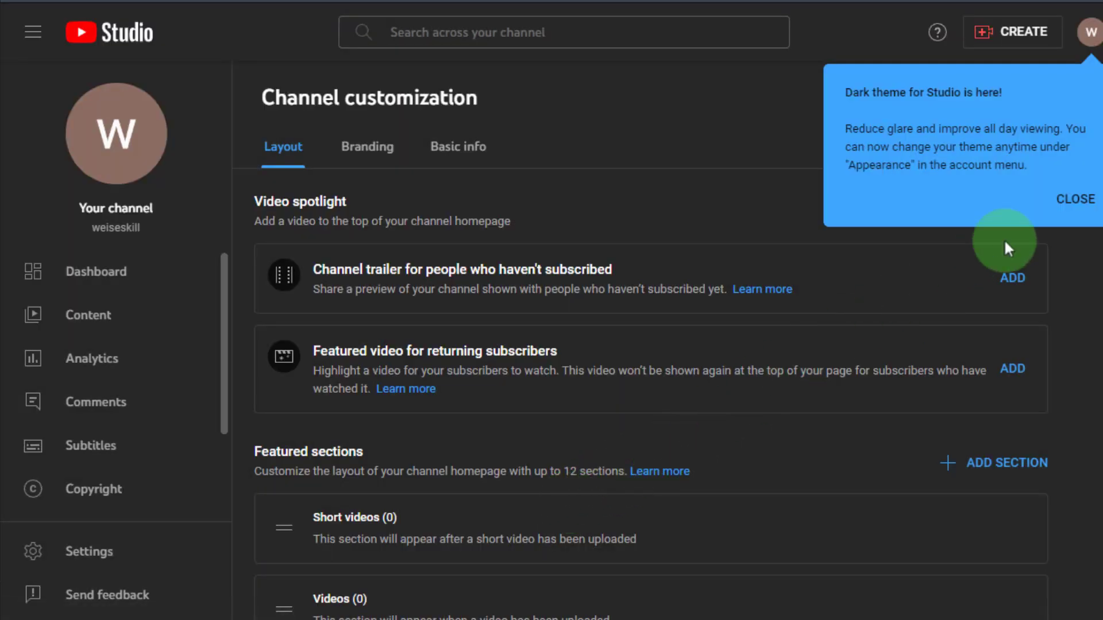
click(1075, 199)
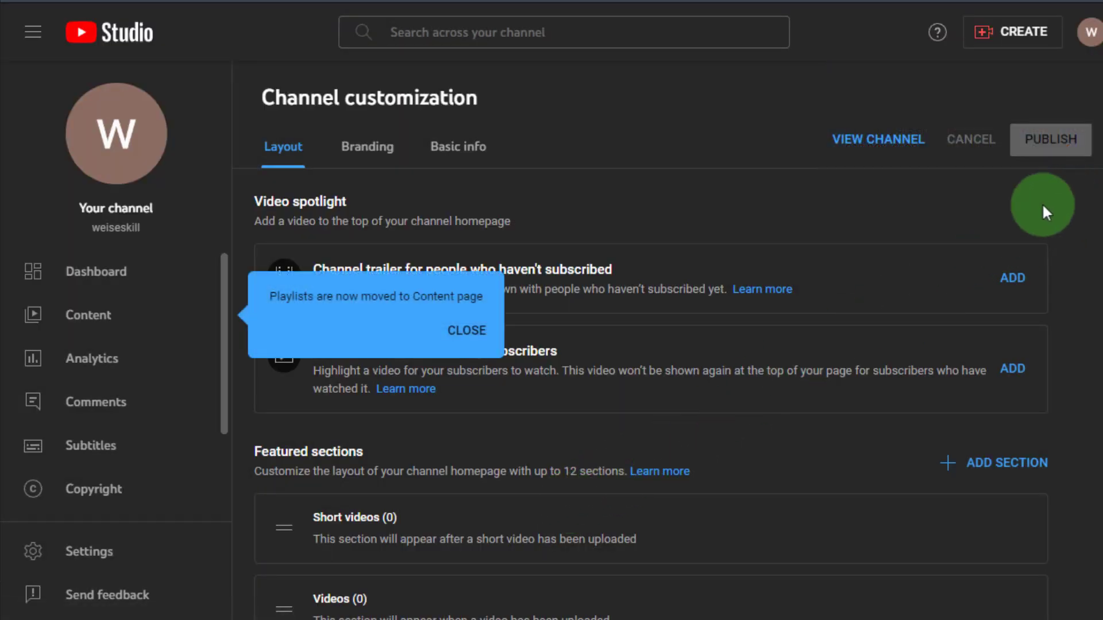
click(467, 329)
scroll(507, 163, down, 2)
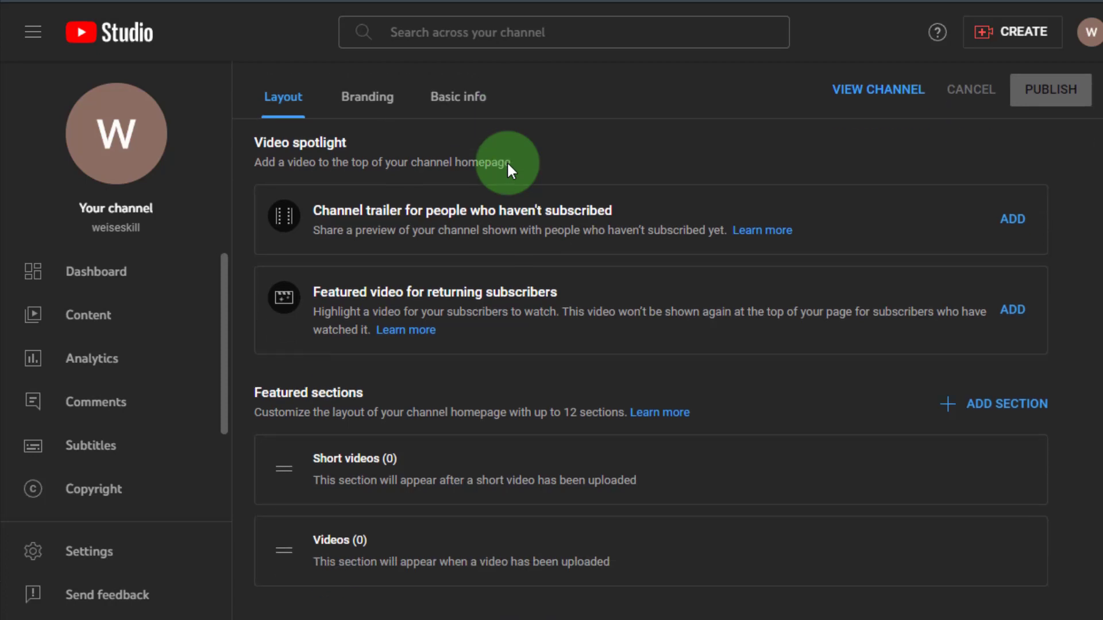
scroll(508, 164, up, 2)
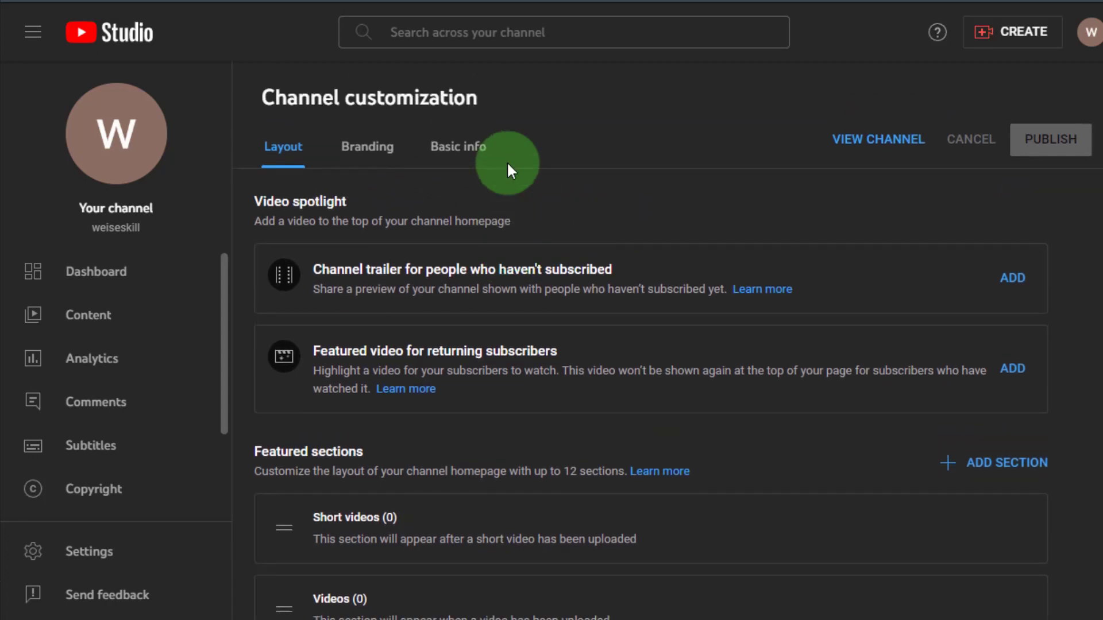
In Settings, keep the currency as US Dollar and go to the Channel section
click(90, 553)
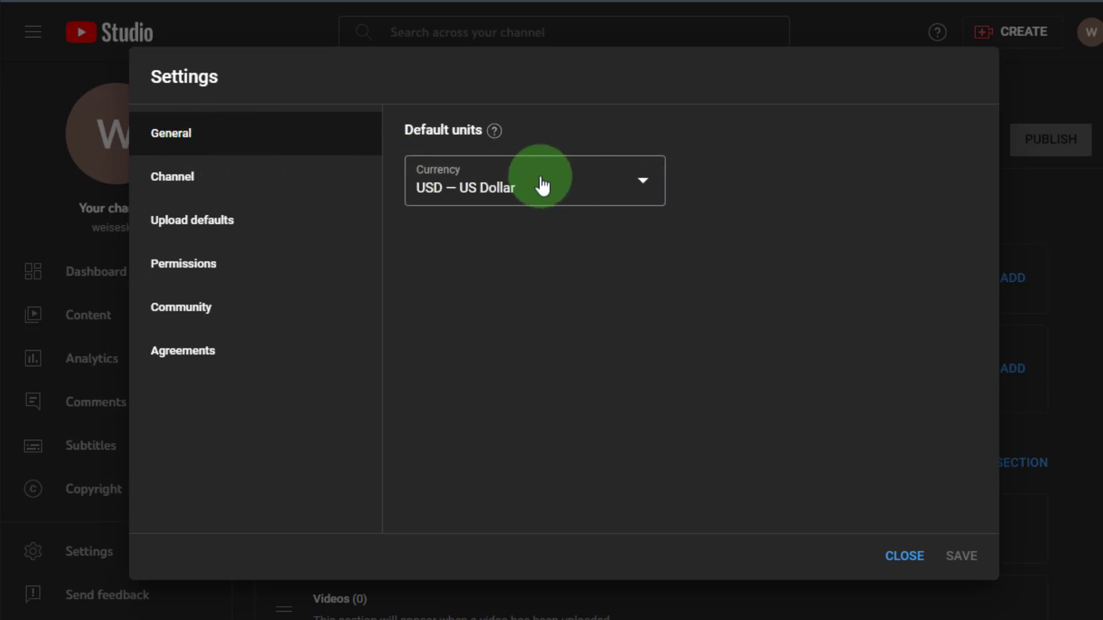
click(646, 187)
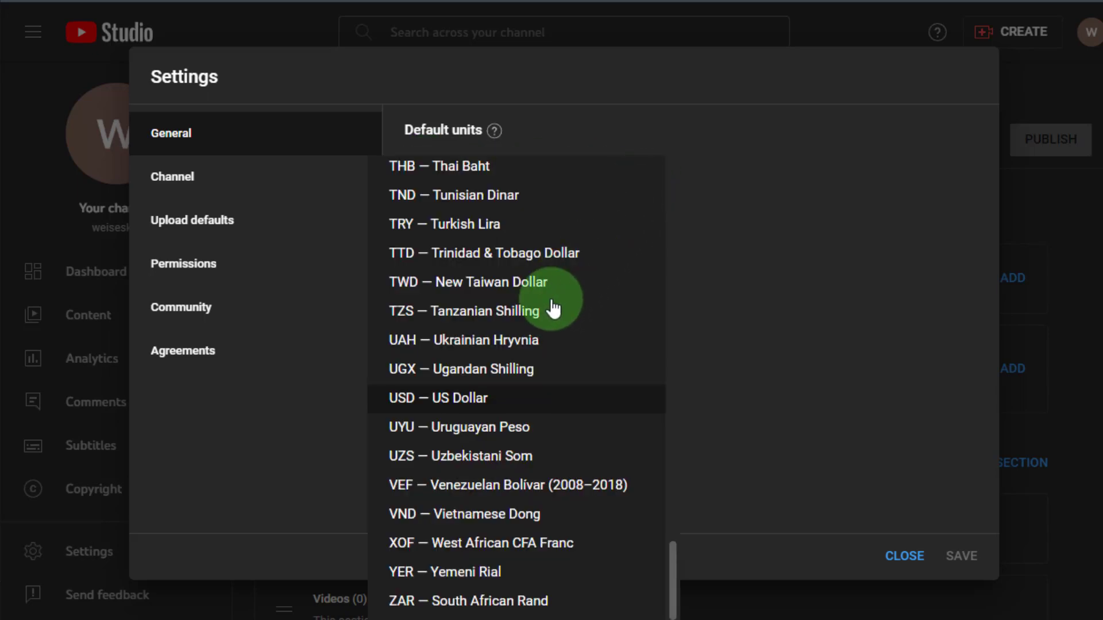
scroll(472, 456, up, 15)
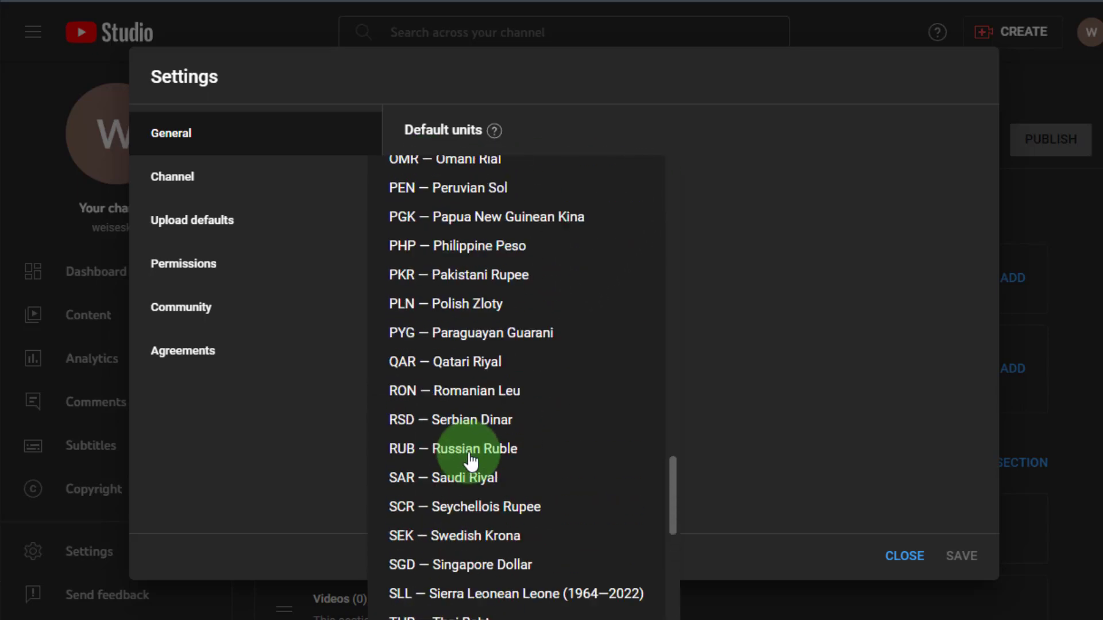
scroll(470, 460, up, 15)
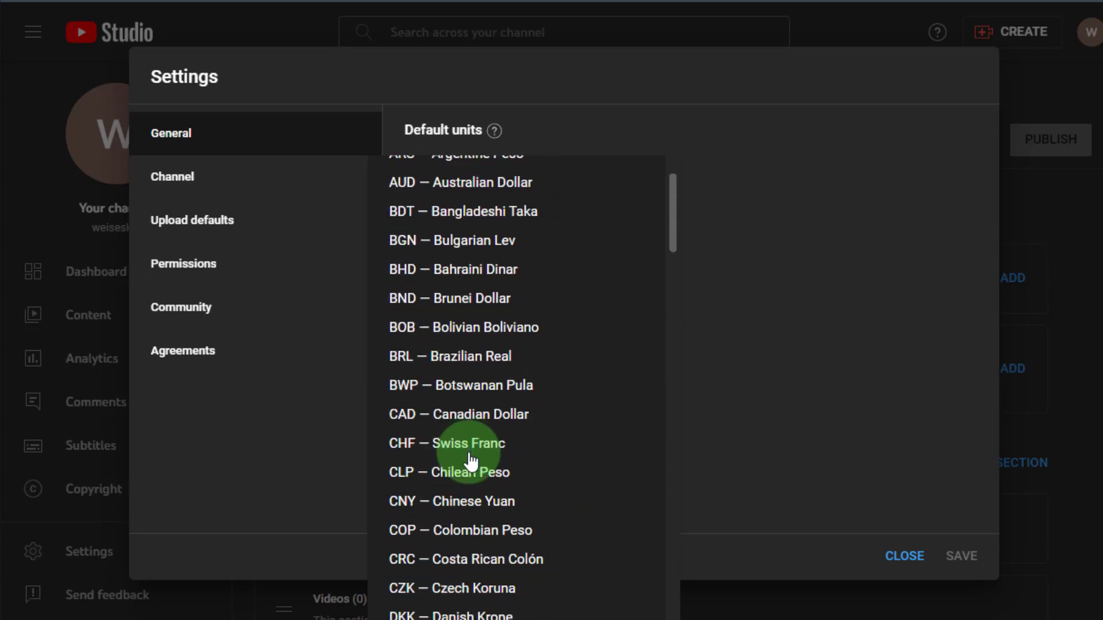
scroll(470, 460, down, 14)
scroll(469, 460, down, 15)
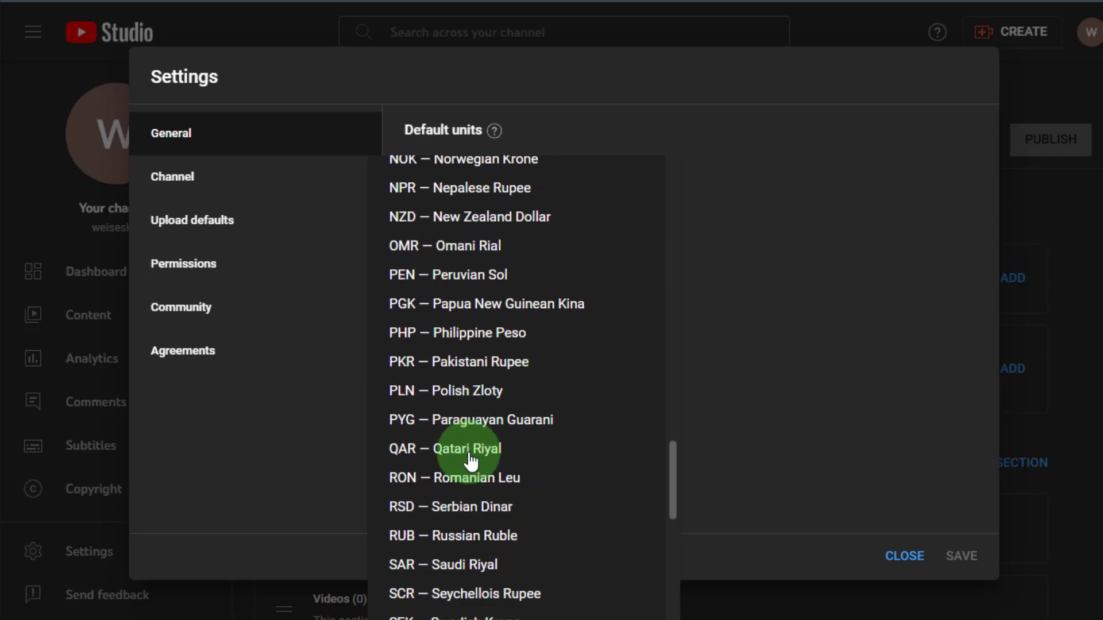
scroll(471, 460, down, 3)
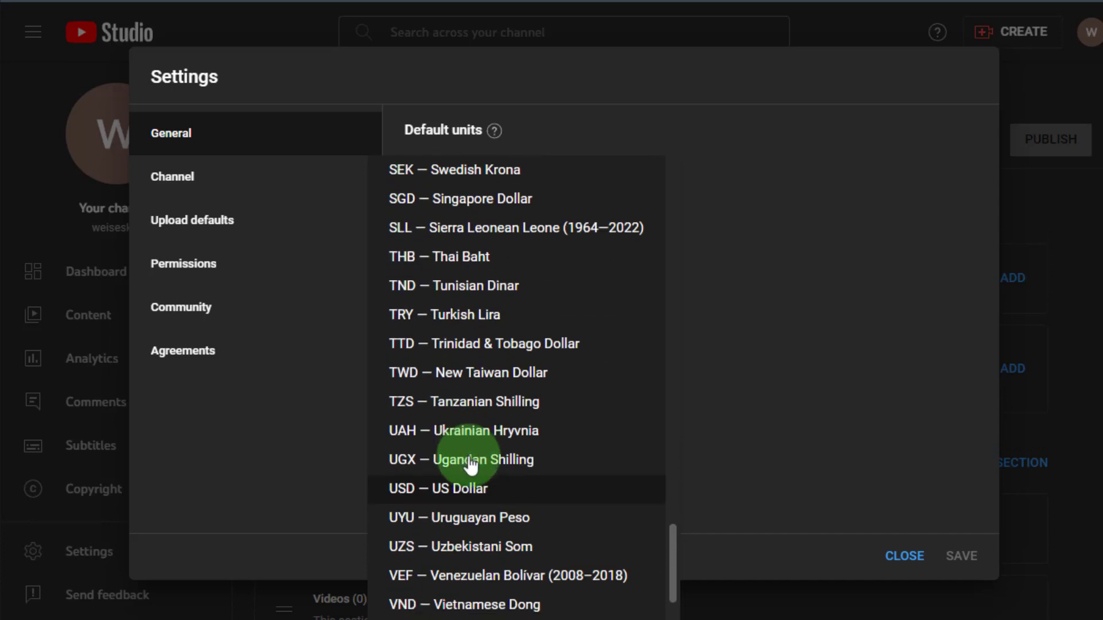
click(467, 489)
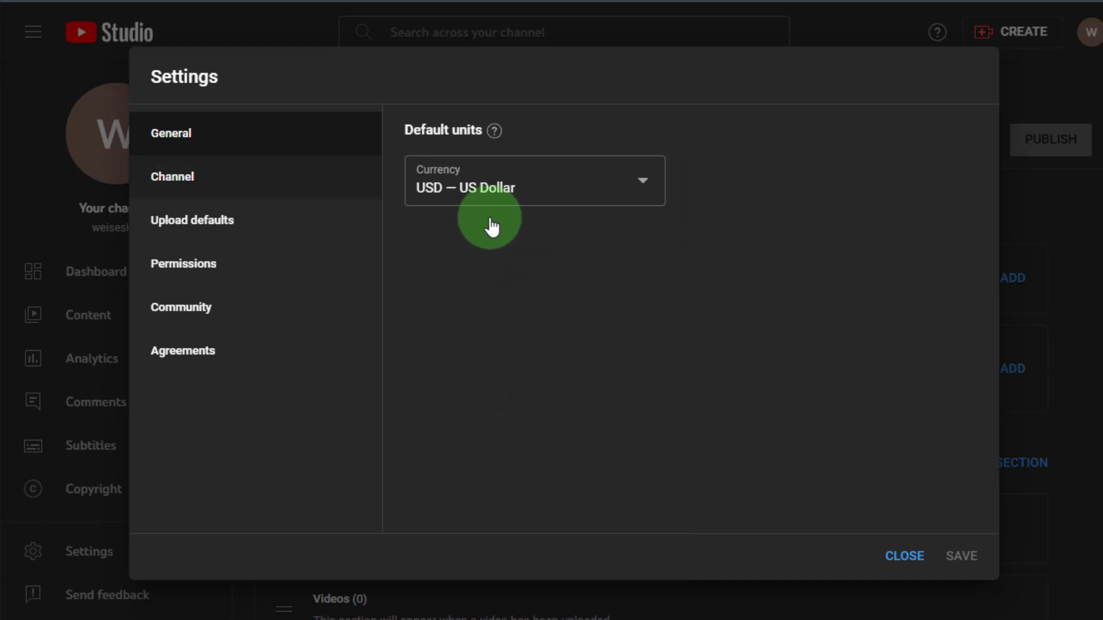
click(196, 185)
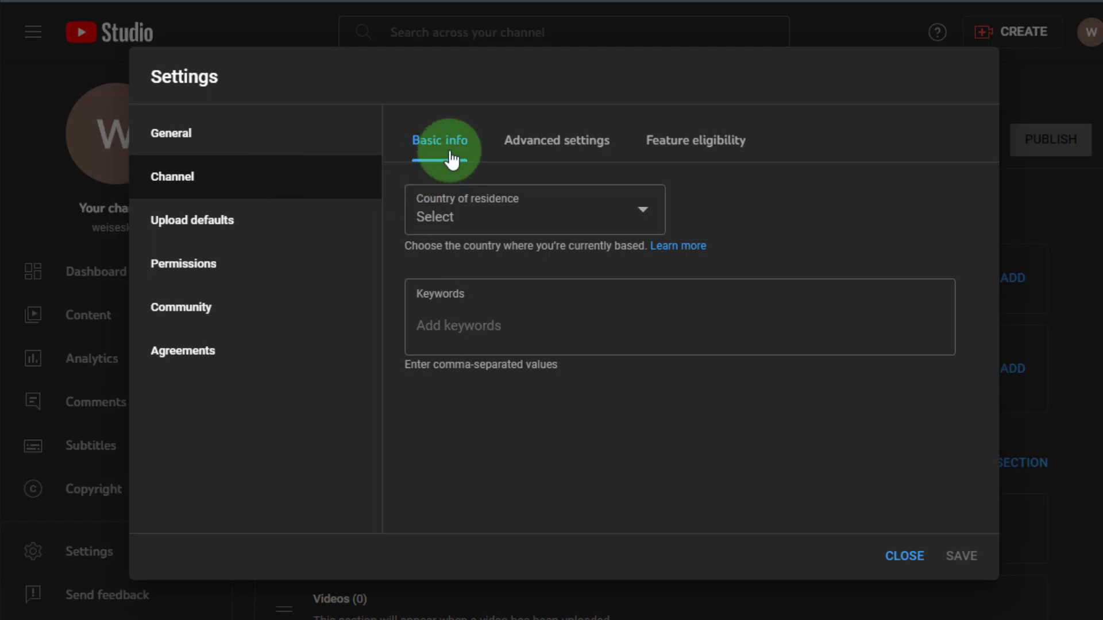
Set the channel's country of residence to Pakistan
click(635, 214)
click(569, 277)
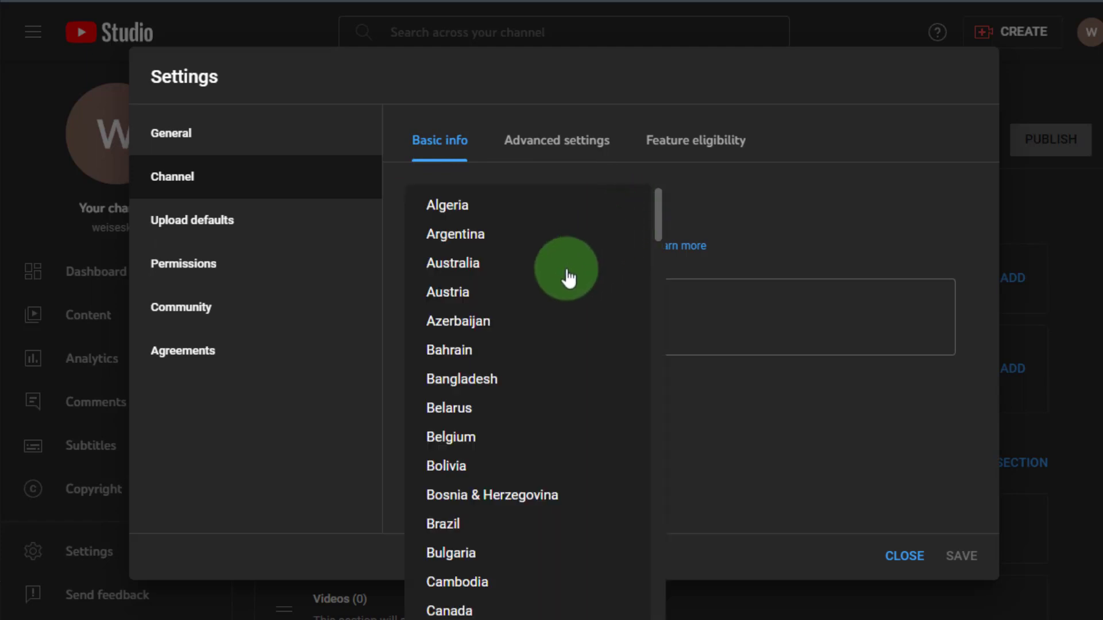
scroll(505, 414, down, 20)
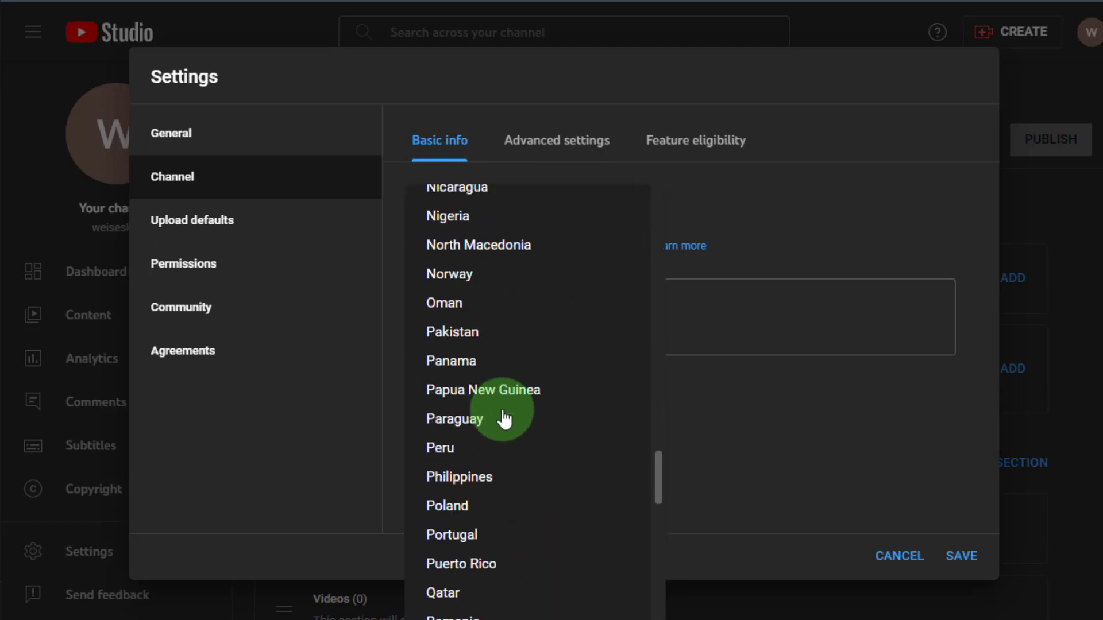
click(451, 336)
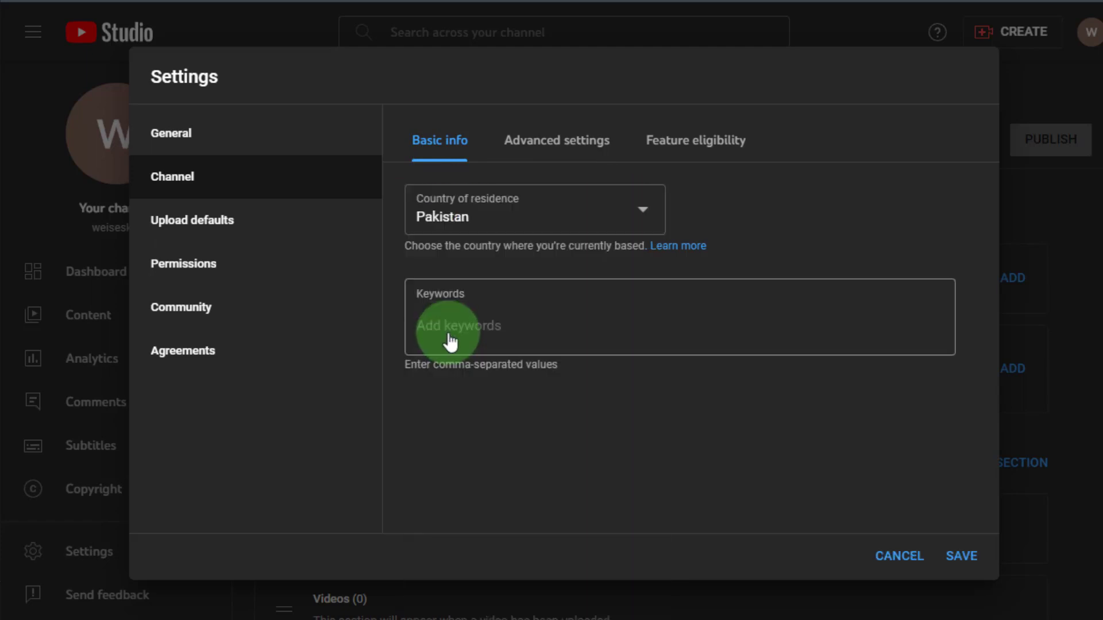
Enter the channel keywords Wiseskill, wiseinfo and weiseinfo
click(517, 336)
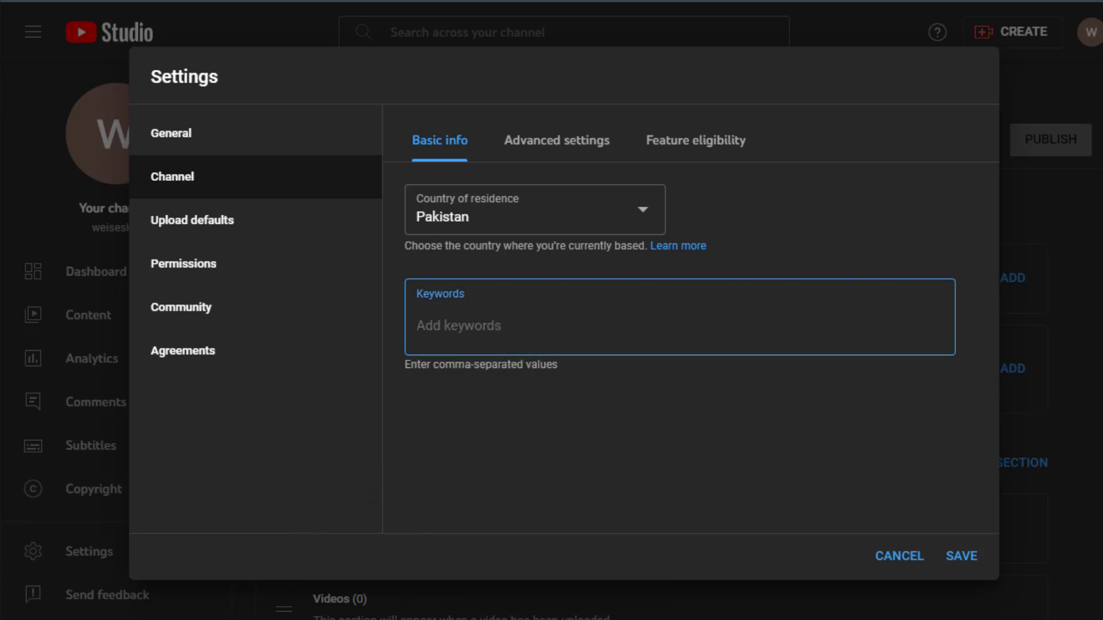
key(alt+Tab)
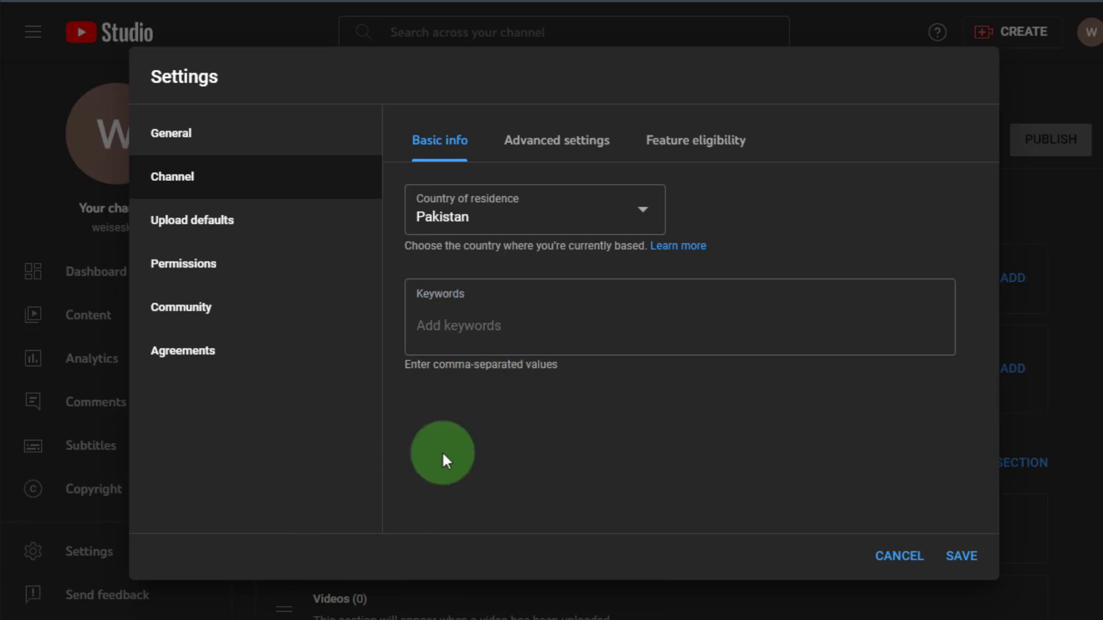
click(570, 321)
text(W)
key(BackSpace)
text(W)
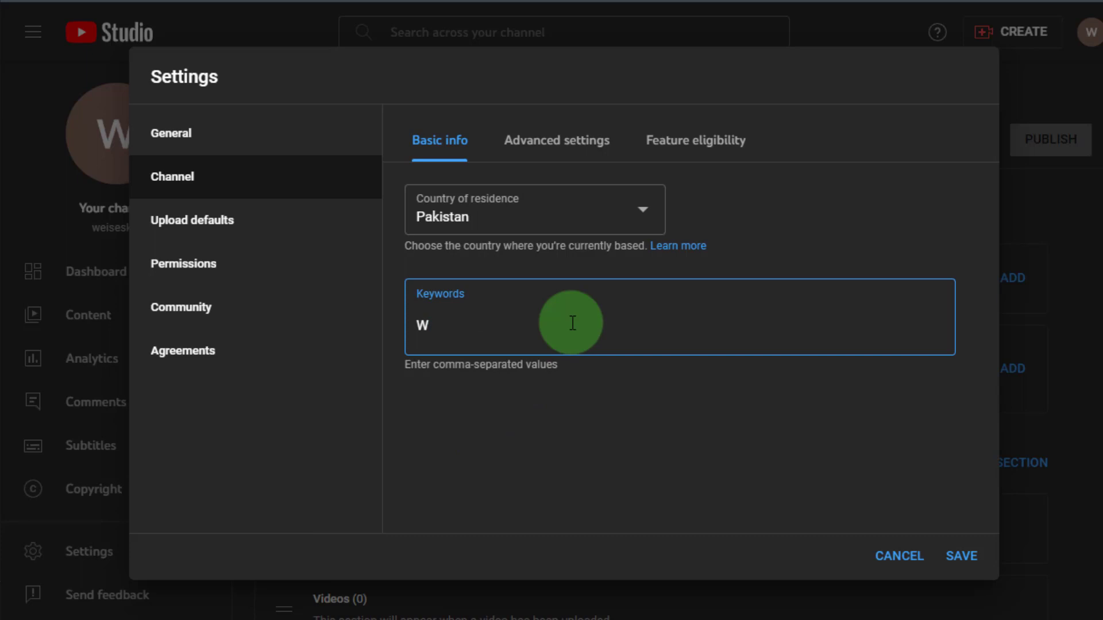
text(u)
key(BackSpace)
text(iseskill)
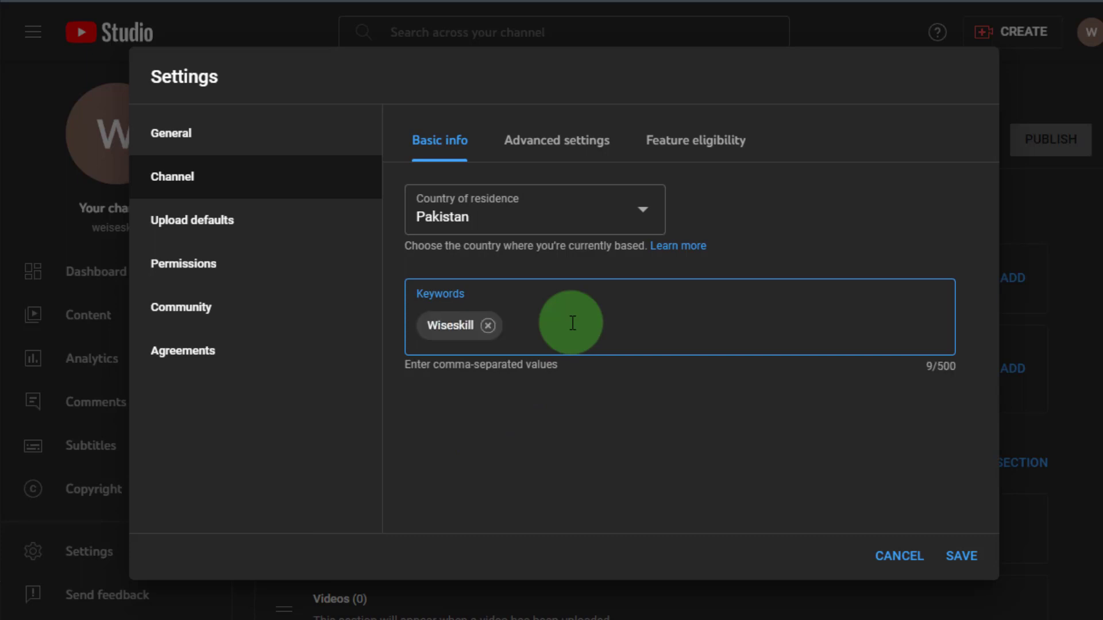
text(,wiseinfo,)
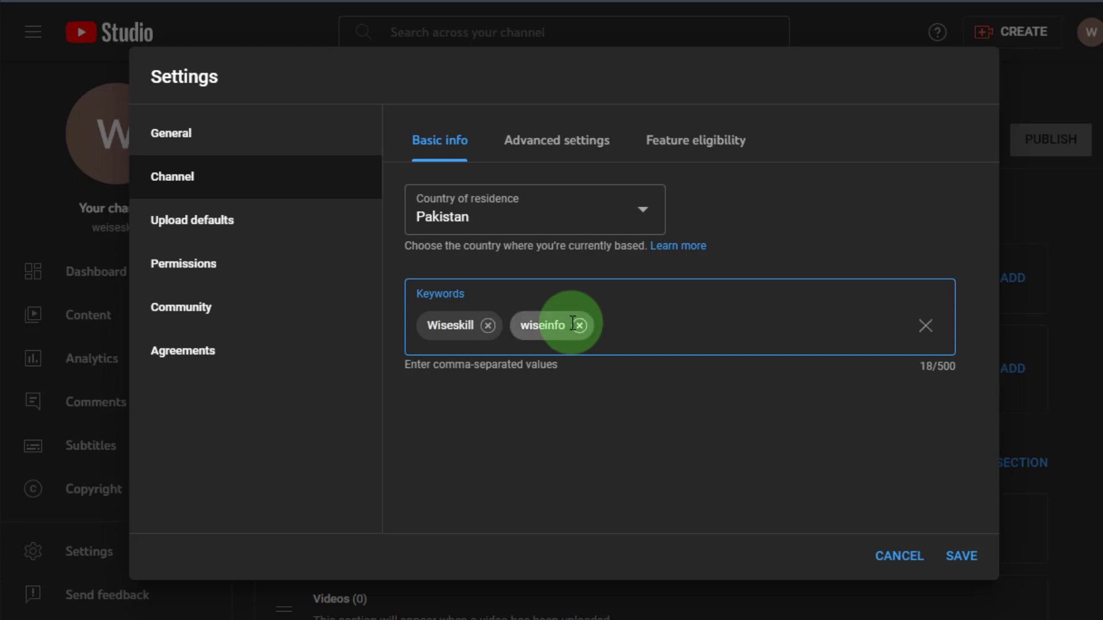
drag(414, 365, 565, 374)
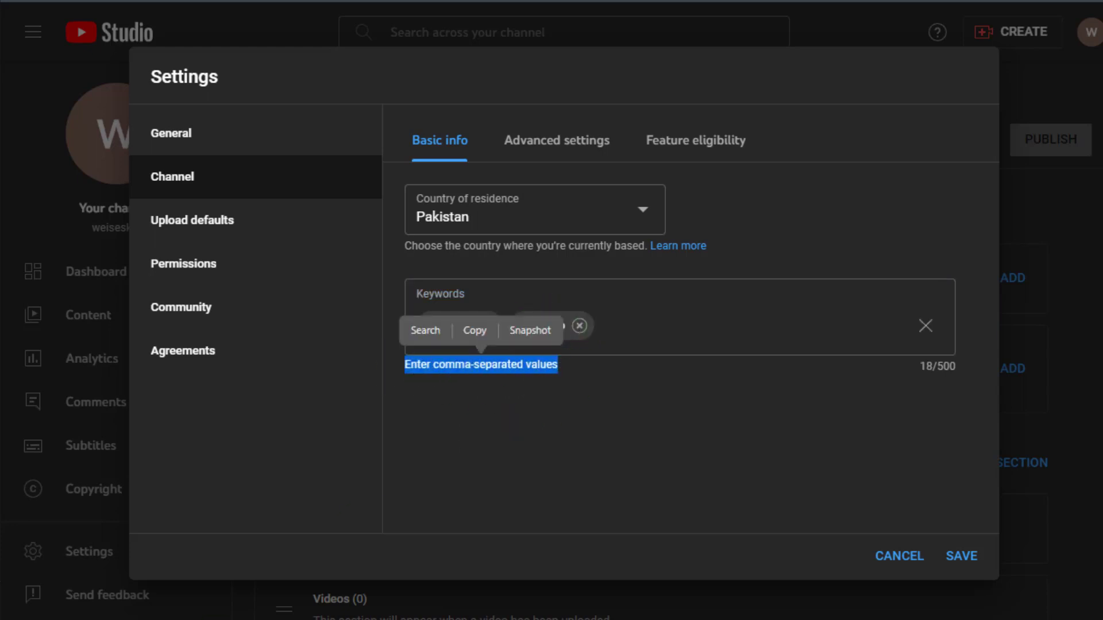
click(517, 400)
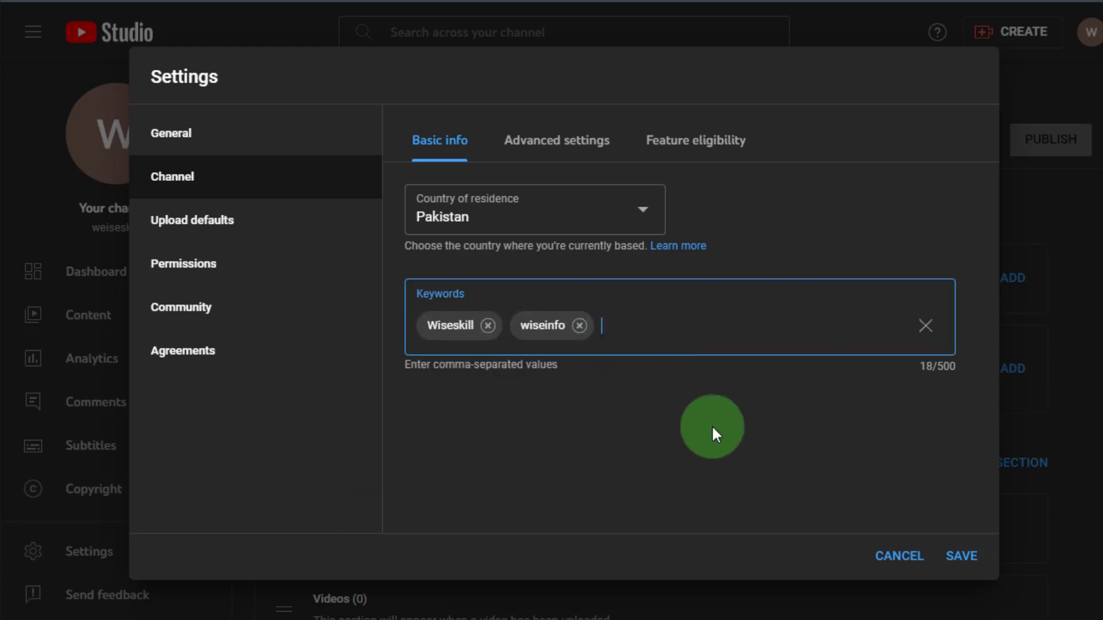
text(weiseinfo,)
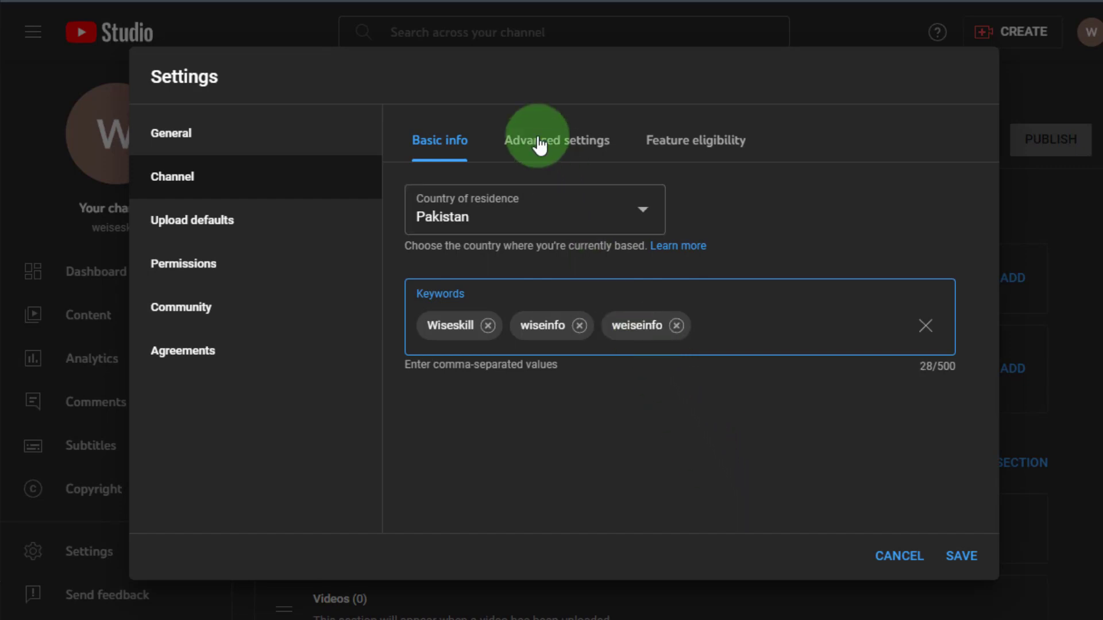
In Advanced settings, mark the channel not made for kids and hide inappropriate caption words
click(539, 143)
click(610, 432)
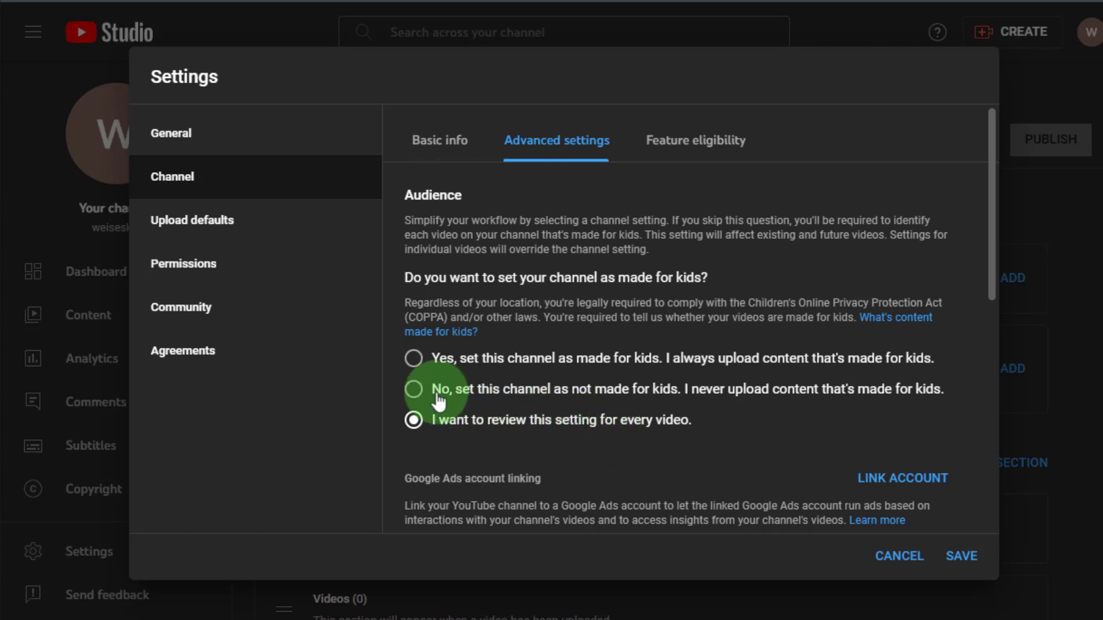
click(415, 392)
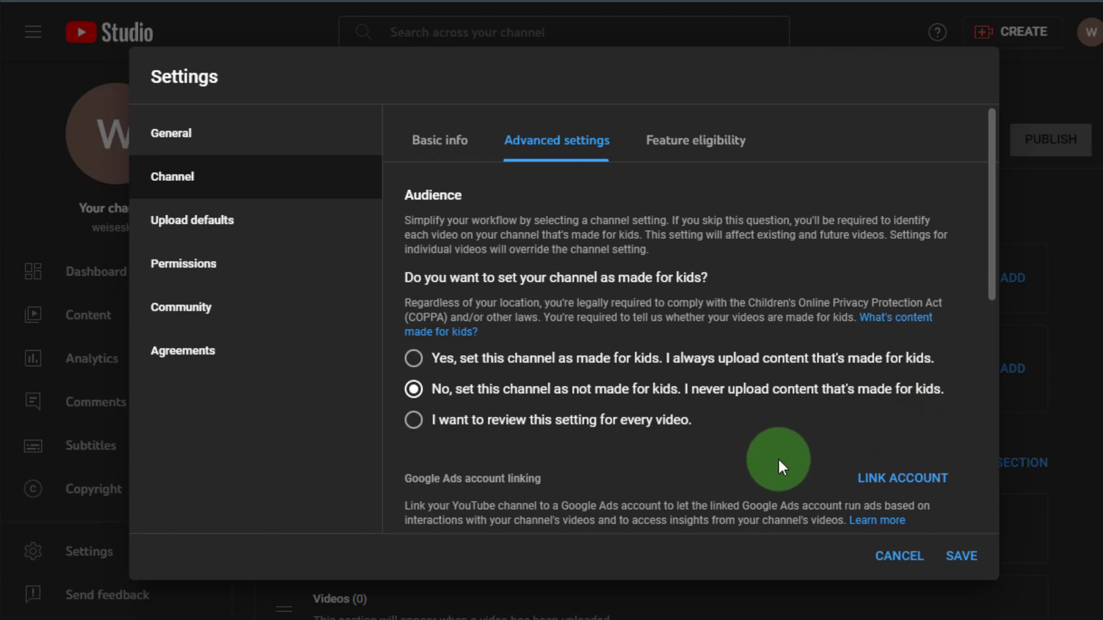
scroll(777, 463, down, 5)
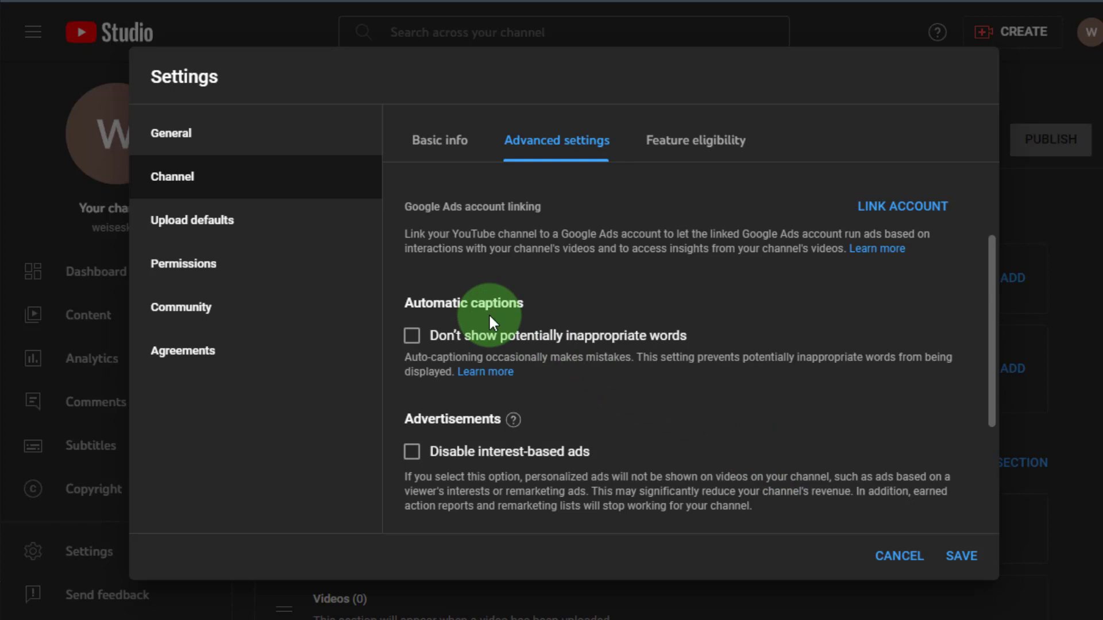
click(412, 337)
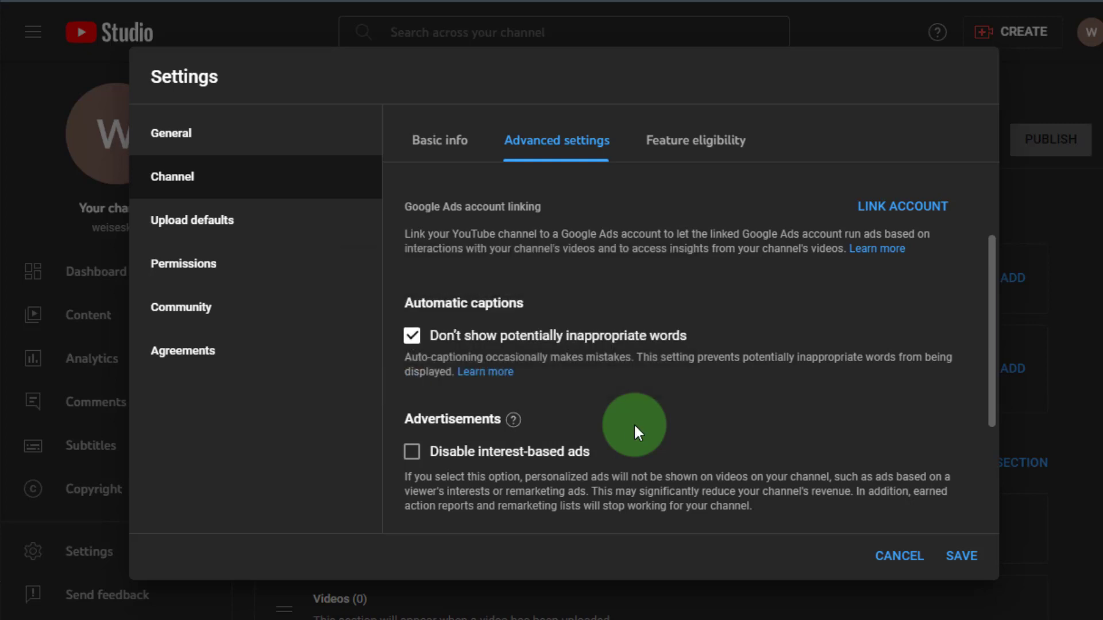
Scroll through advanced settings and view the Feature eligibility levels
scroll(636, 429, down, 2)
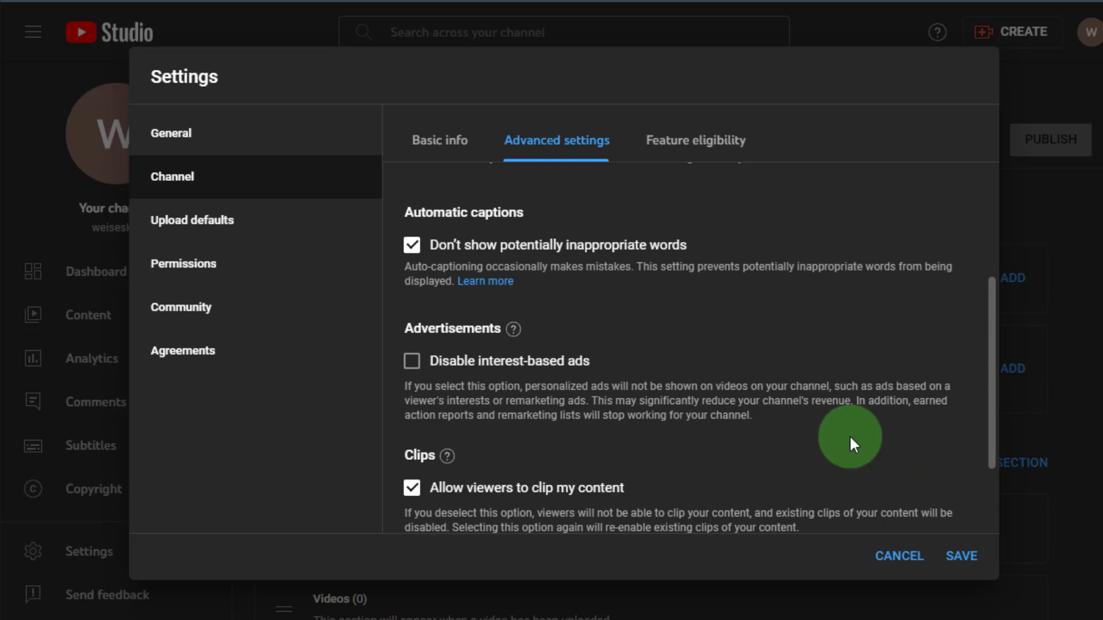
scroll(926, 414, down, 3)
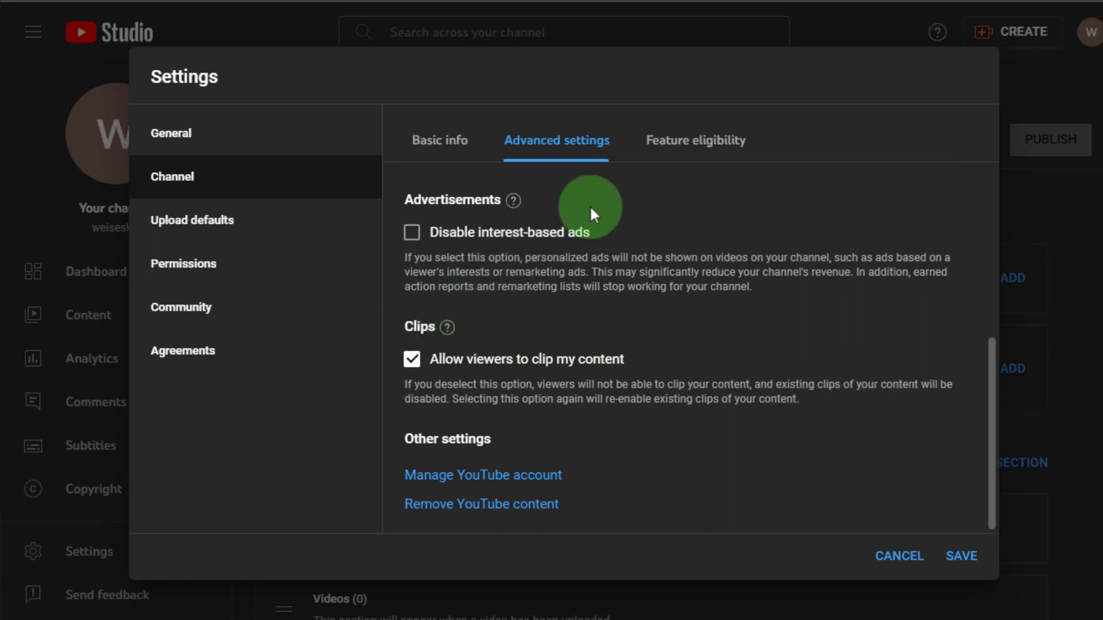
click(682, 151)
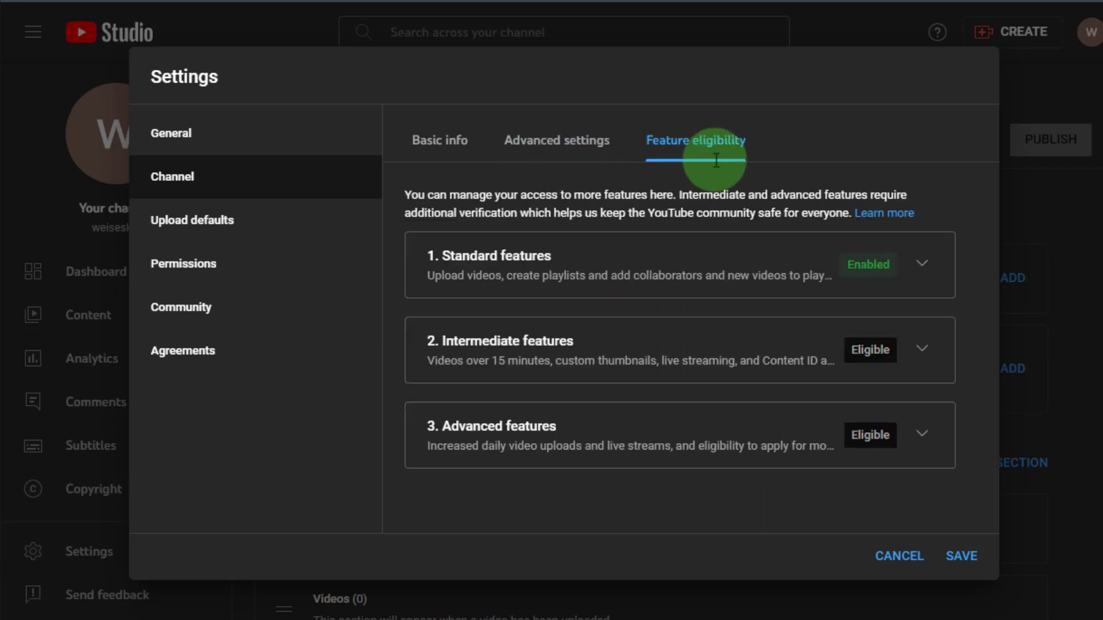
Review Standard and Intermediate features requirements and start phone-number verification
click(922, 265)
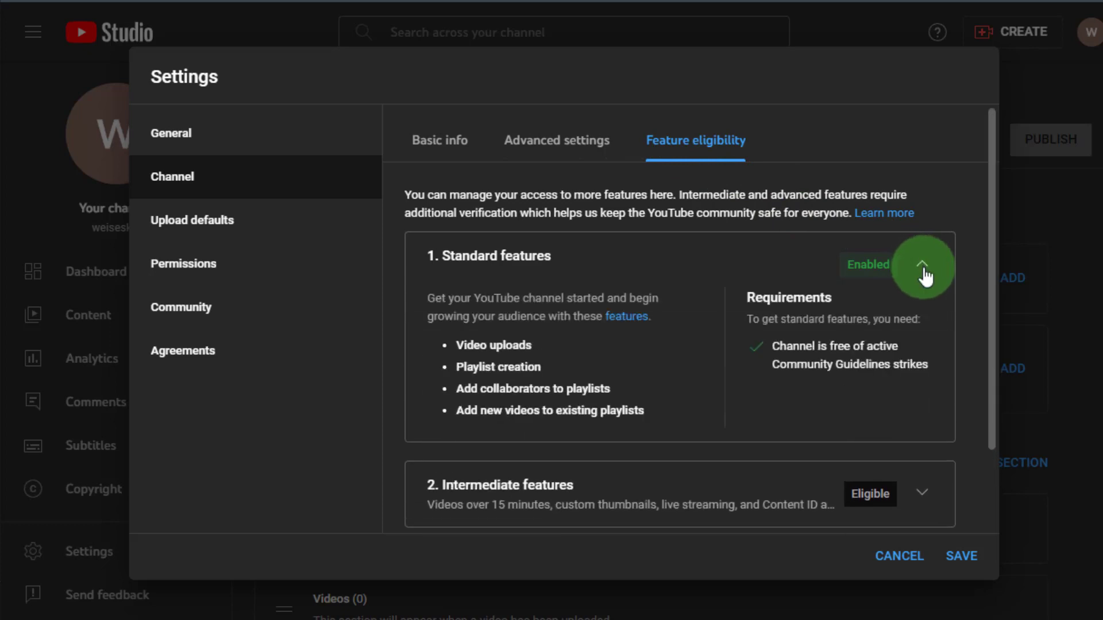
click(922, 264)
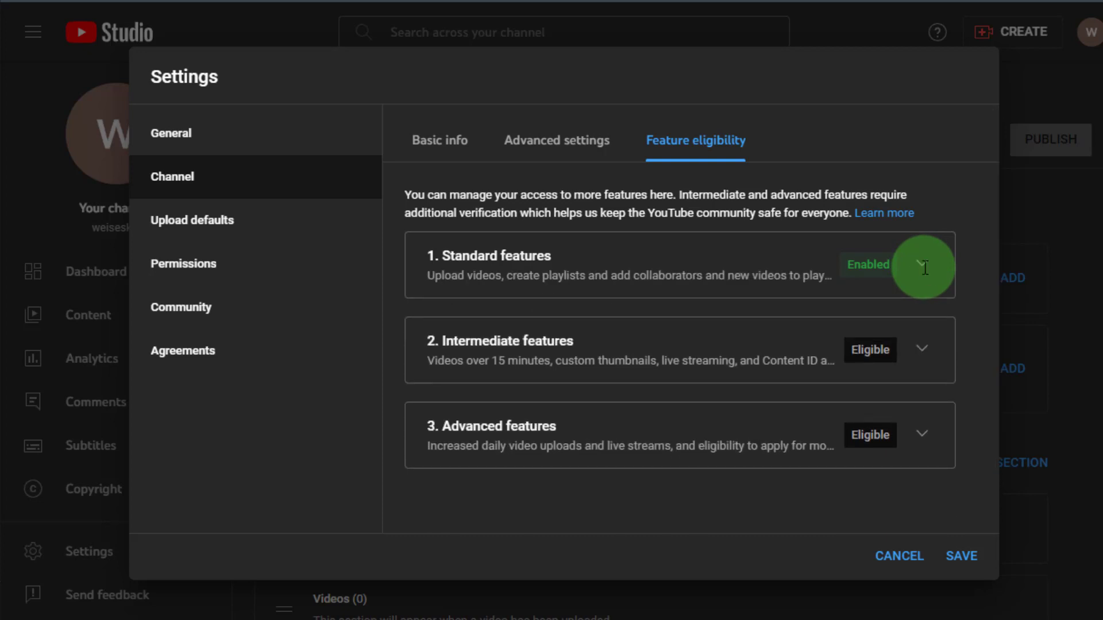
click(922, 352)
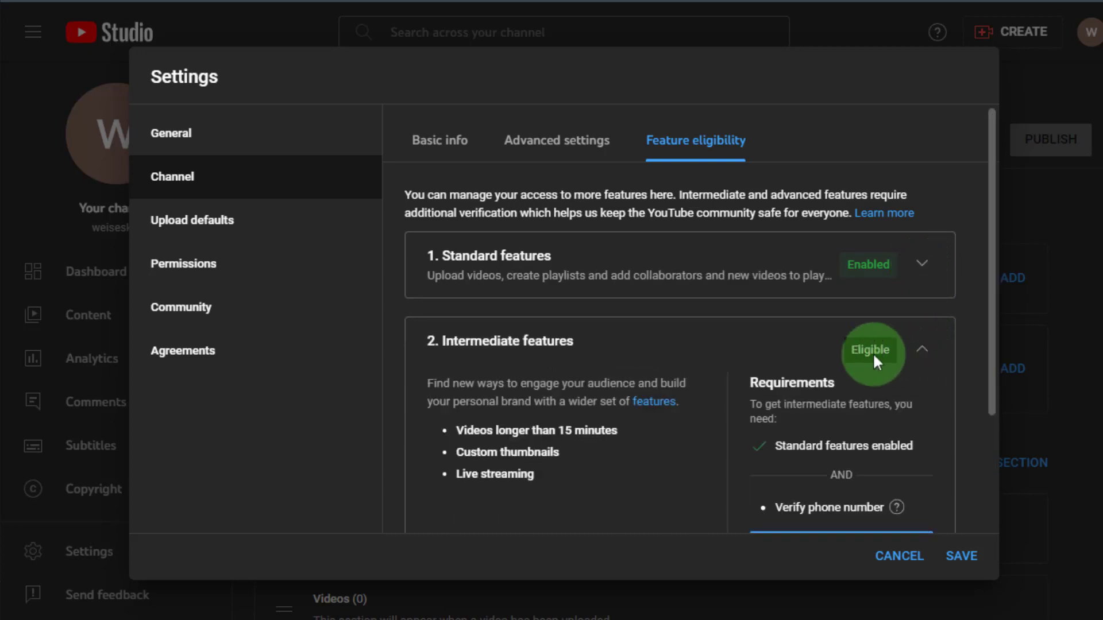
scroll(481, 401, down, 2)
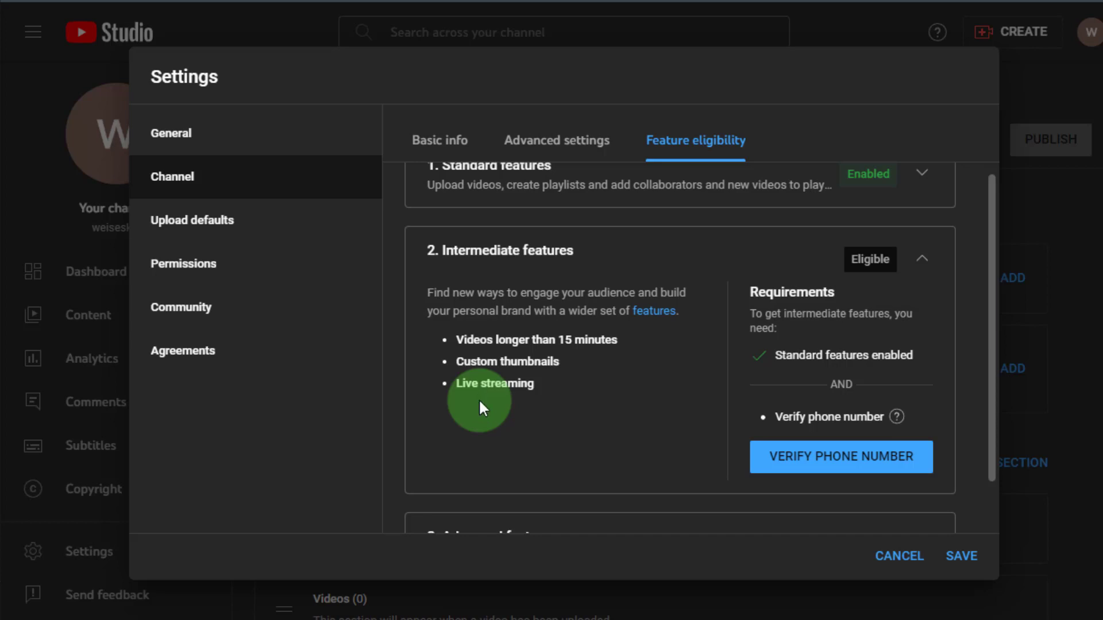
click(827, 462)
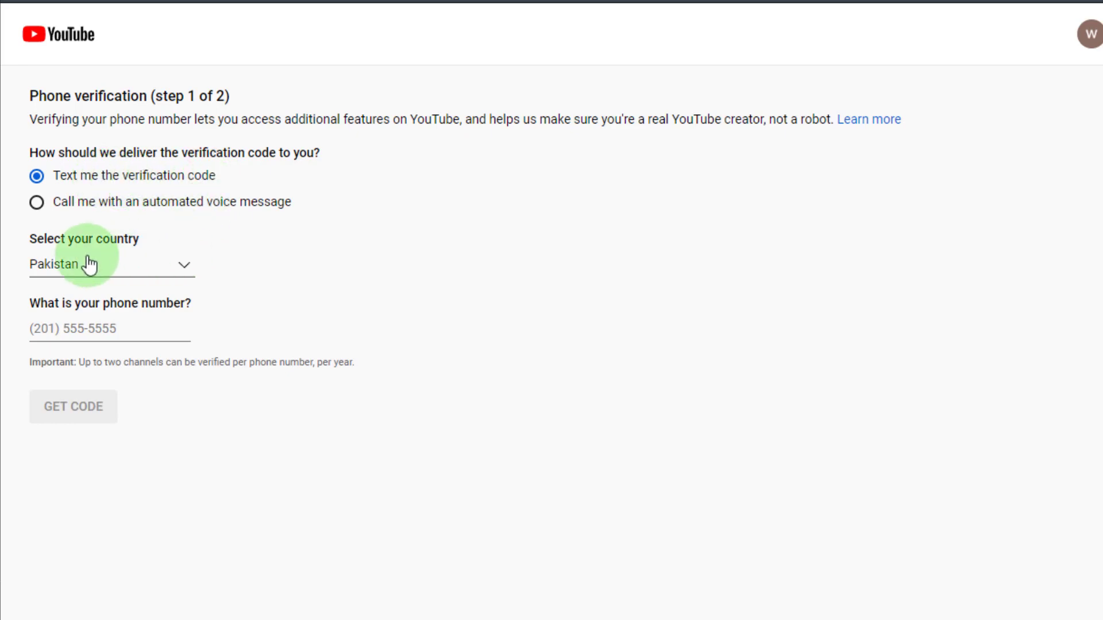
Enter the phone number, get a code by text, and submit the 6-digit verification code
click(125, 328)
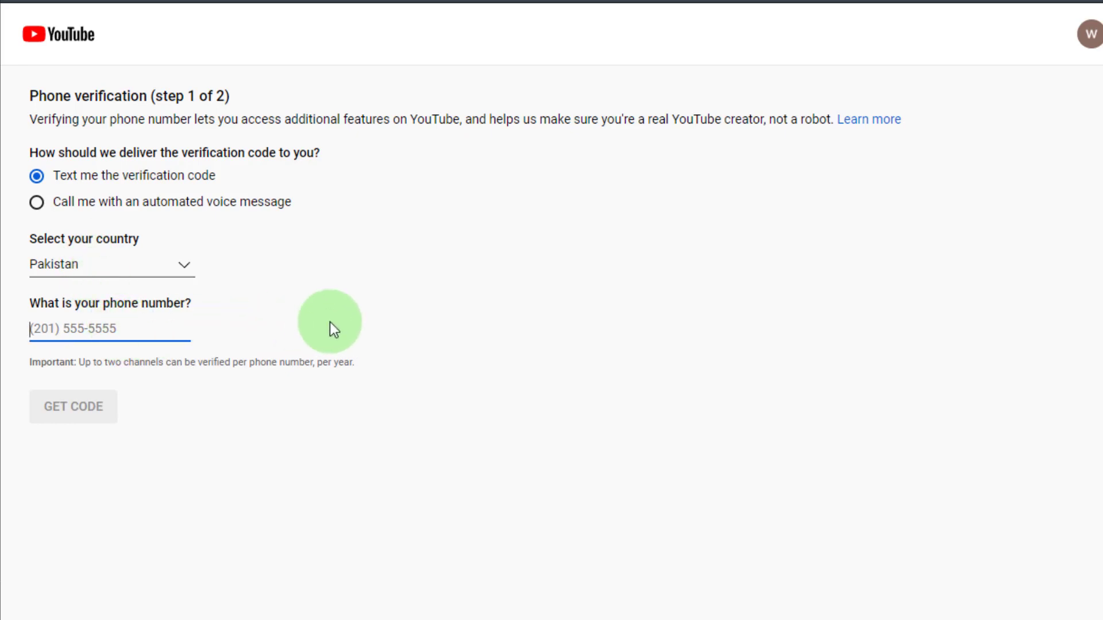
text(033)
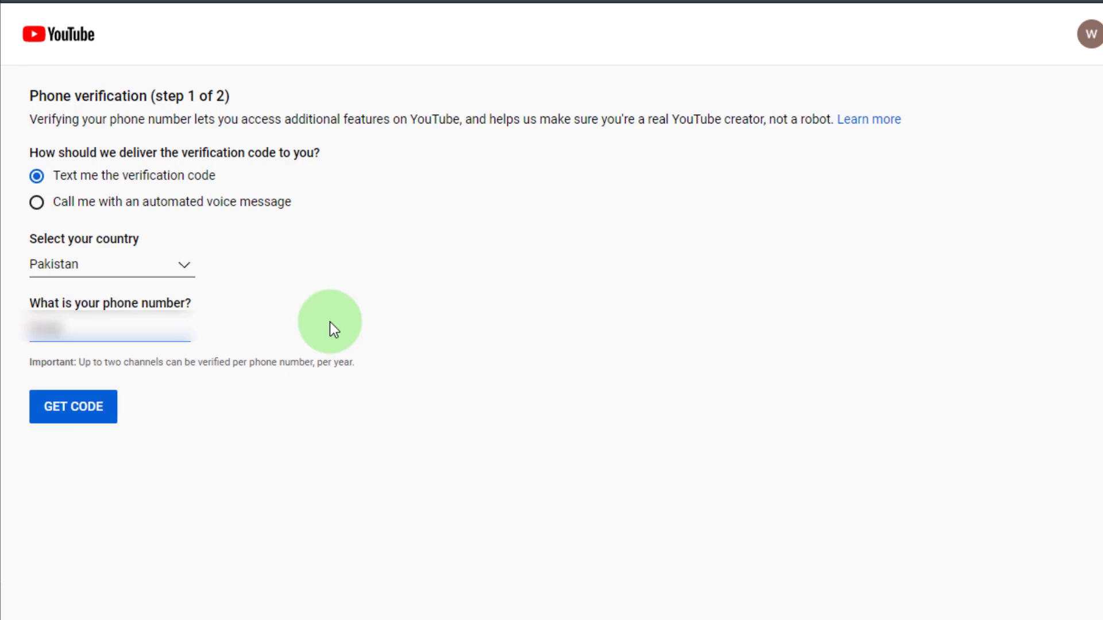
text(******)
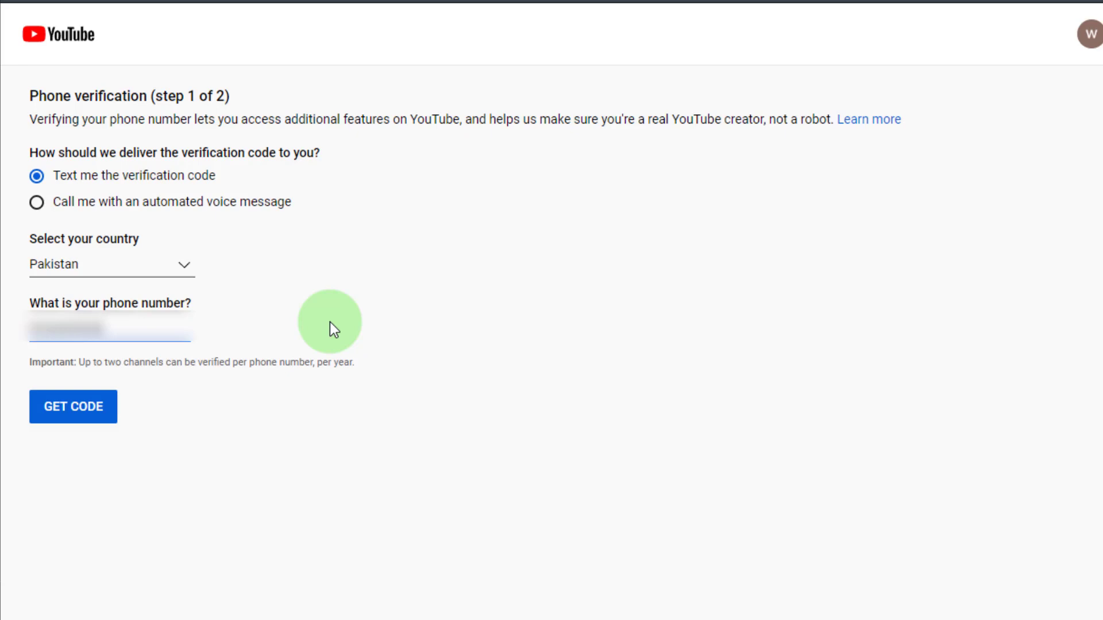
text(*)
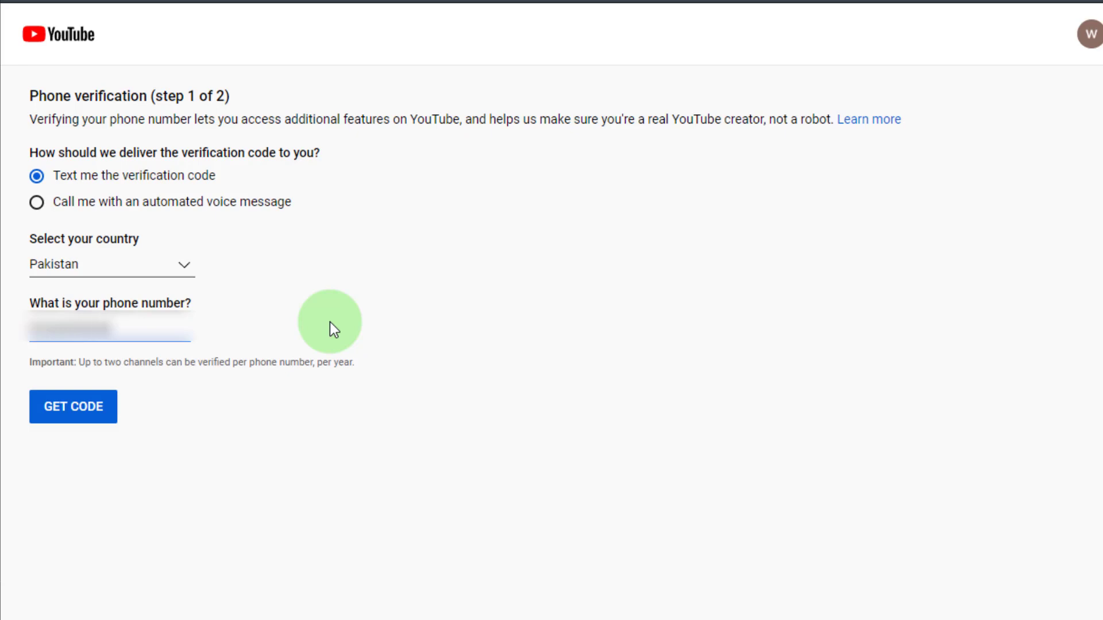
click(87, 409)
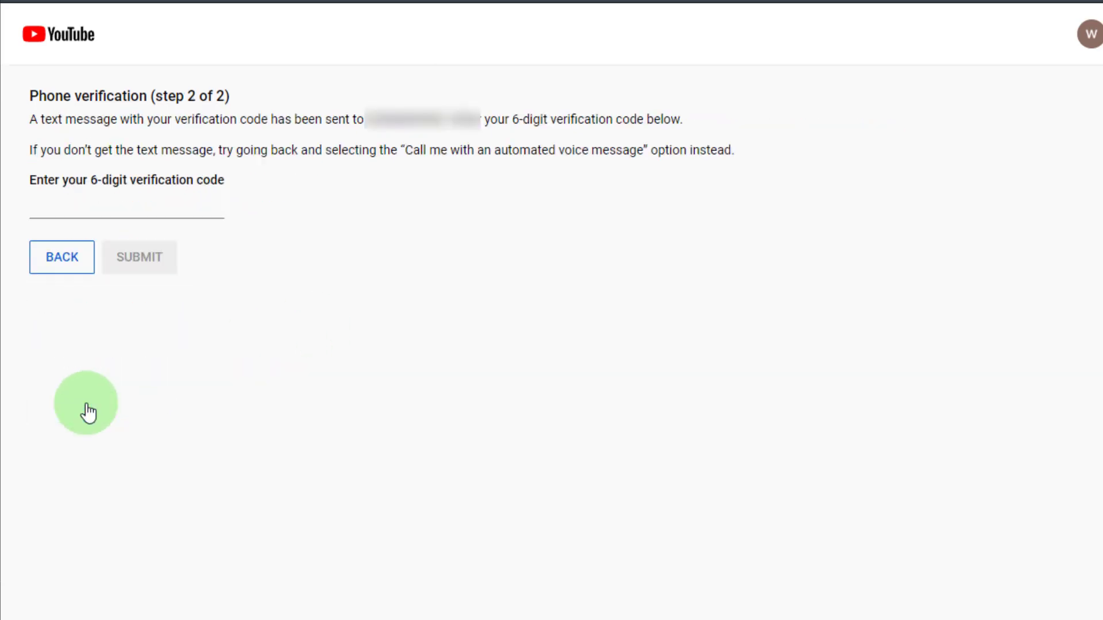
click(125, 209)
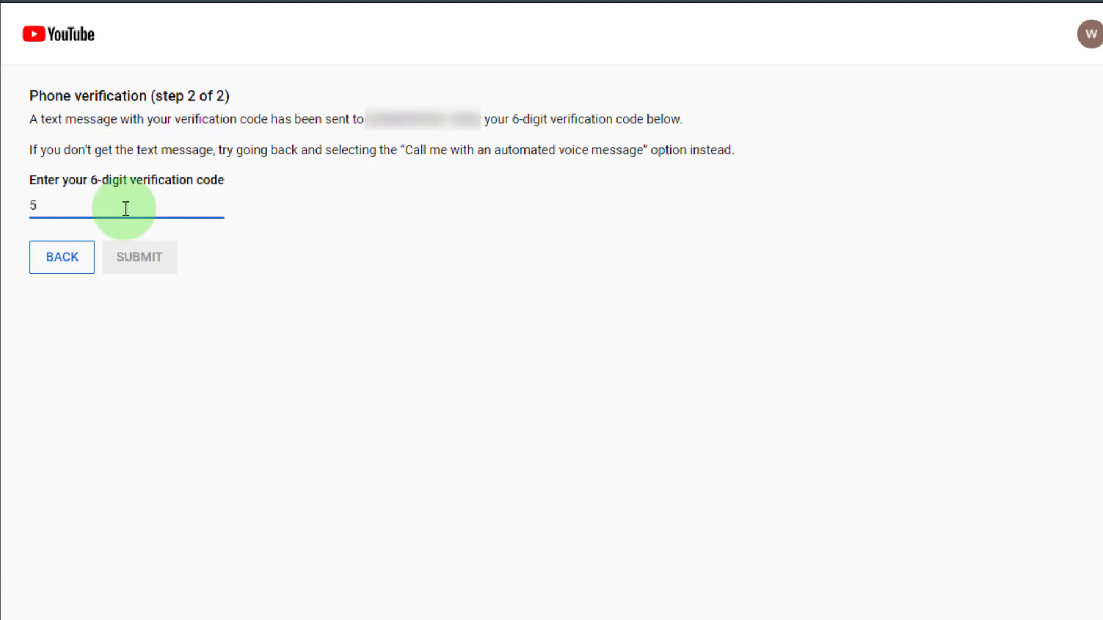
click(247, 355)
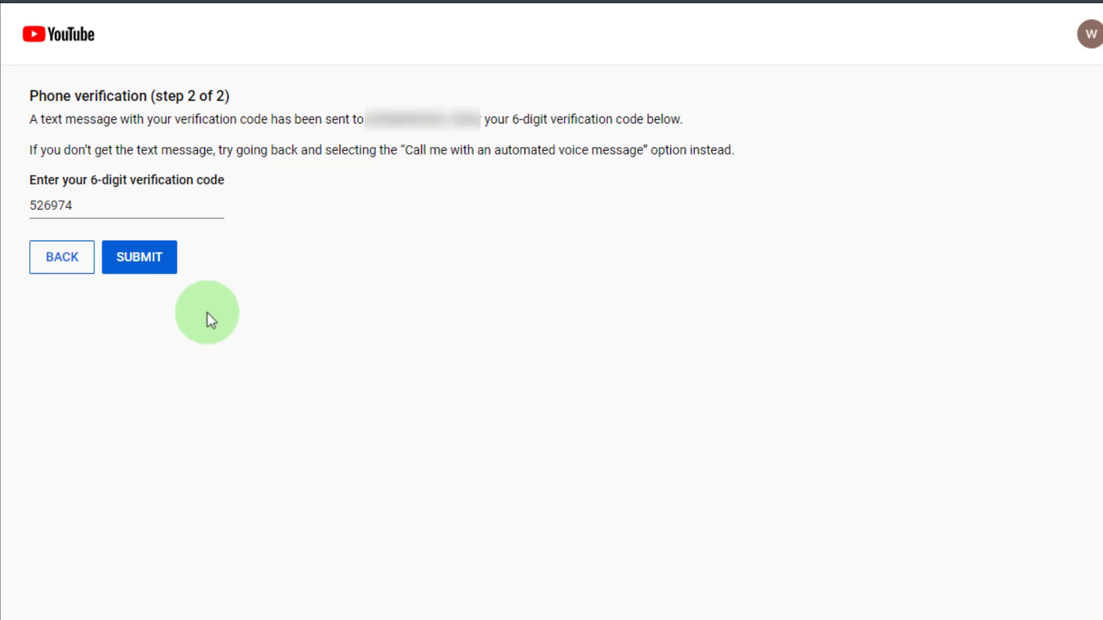
click(166, 263)
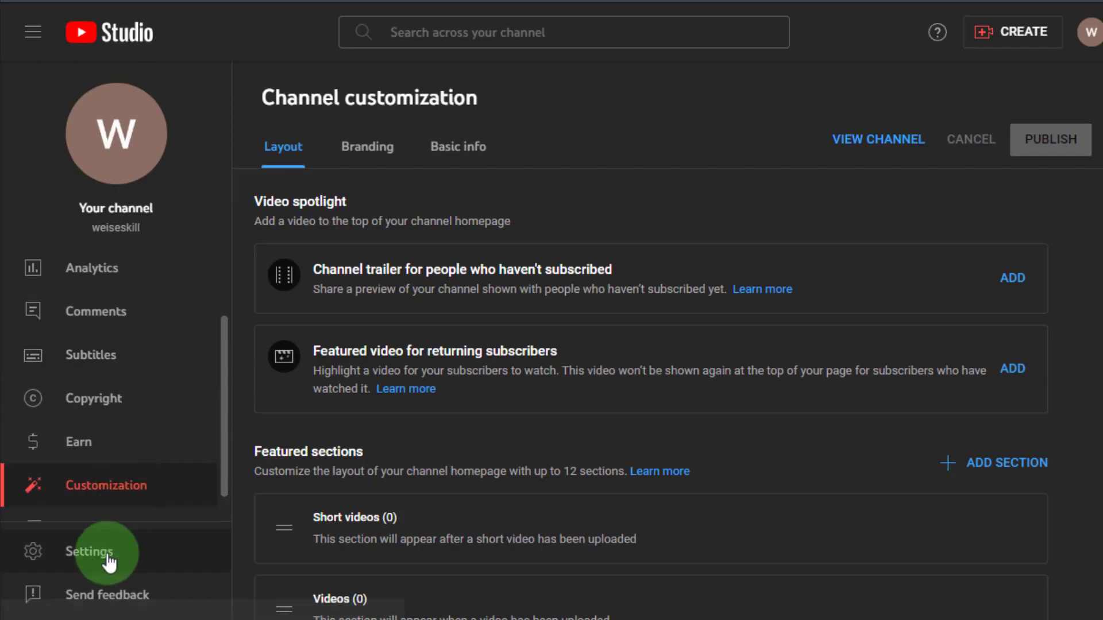
Reopen Settings > Channel > Feature eligibility and expand Intermediate and Advanced features requirements
click(143, 555)
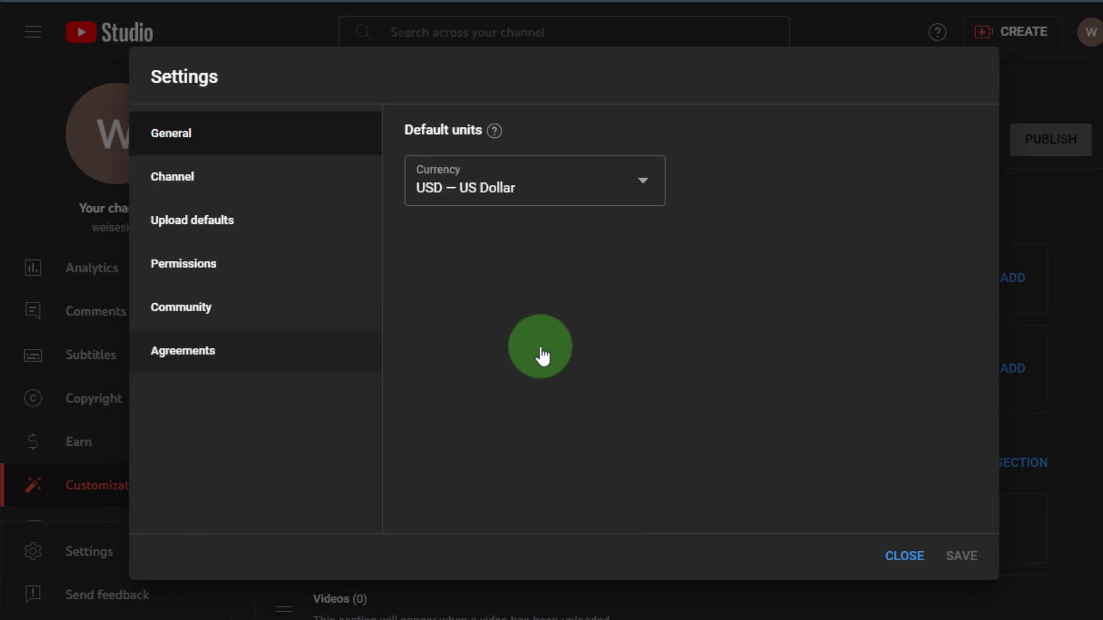
click(202, 190)
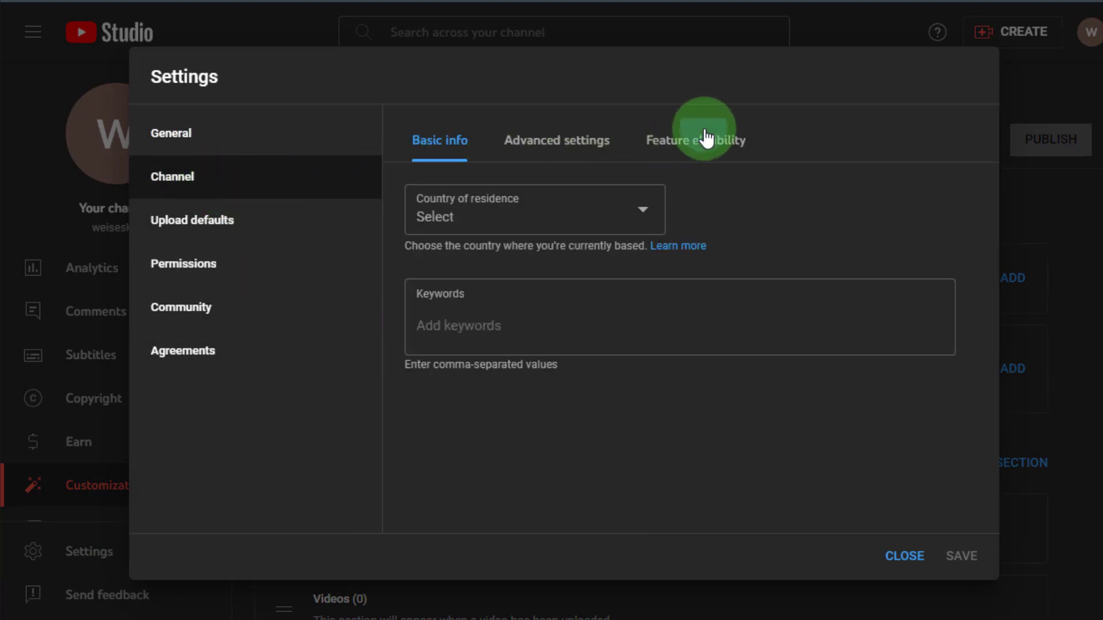
click(704, 131)
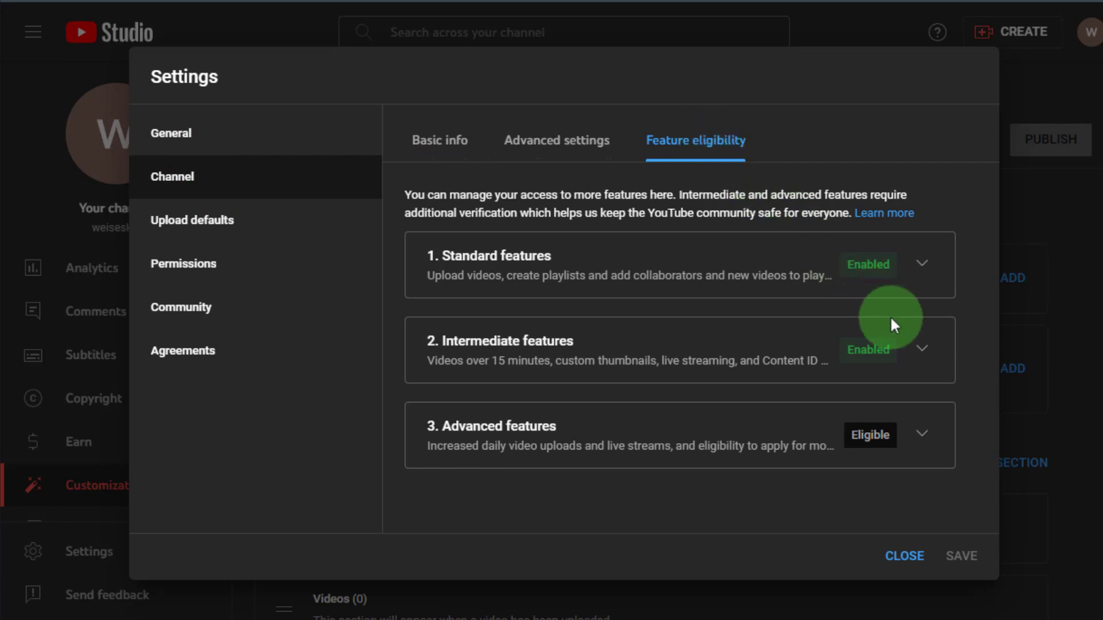
click(922, 351)
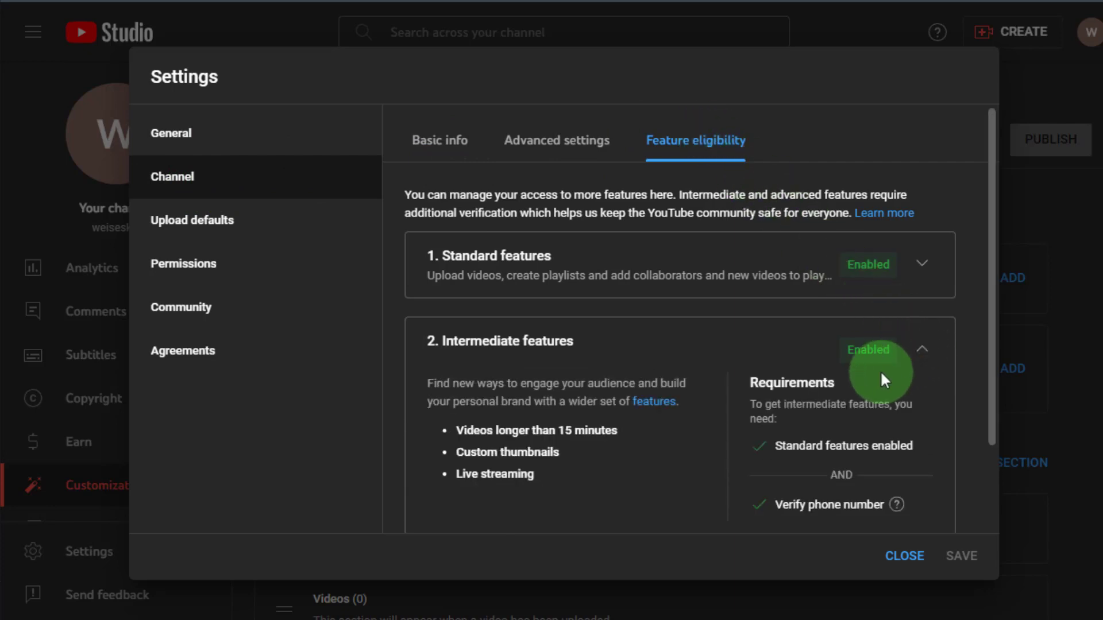
scroll(696, 483, down, 2)
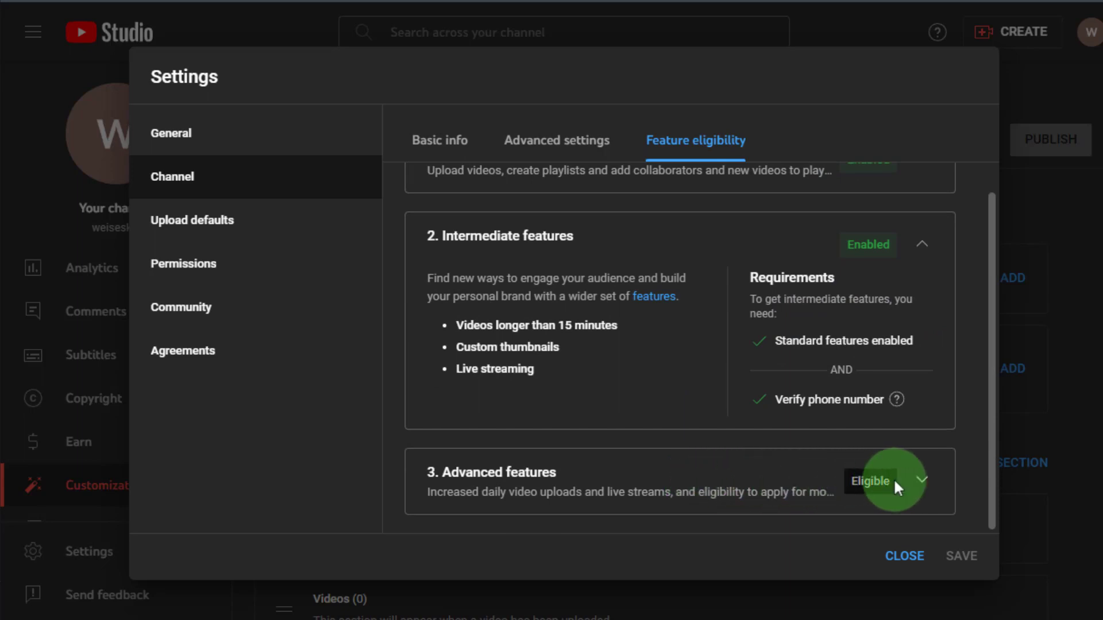
click(925, 483)
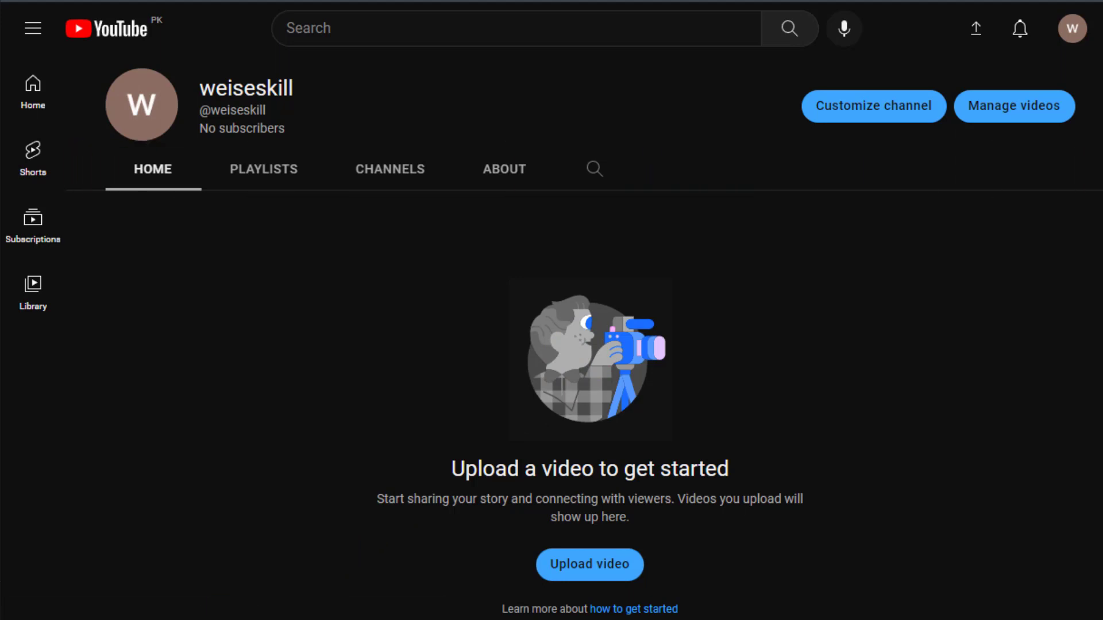
Go to Studio from the channel page and open Settings > Upload defaults
click(882, 116)
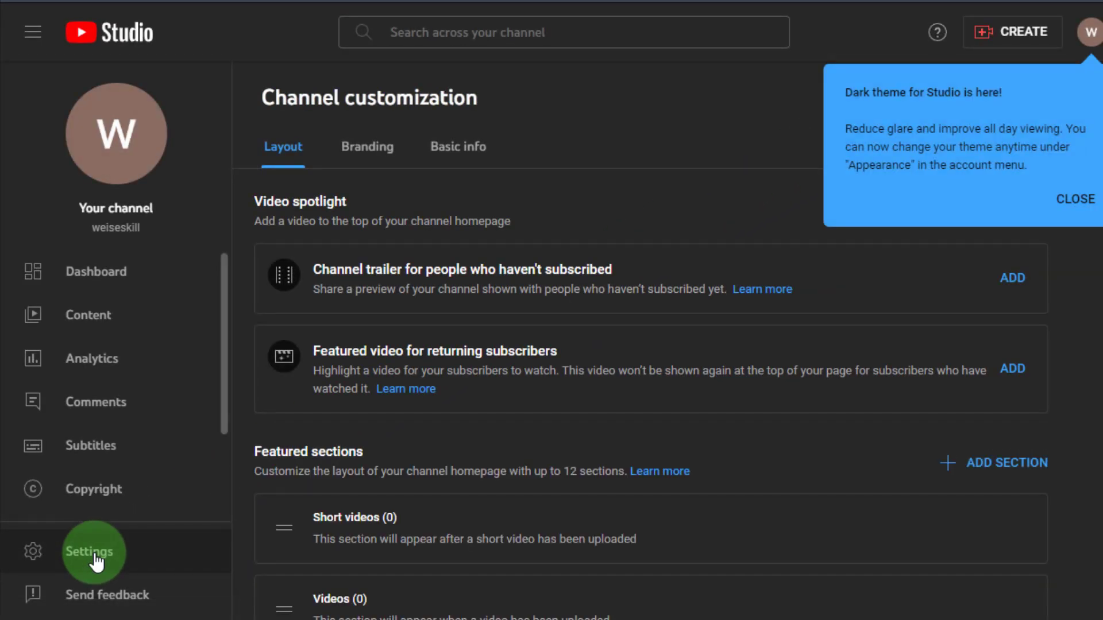
click(95, 553)
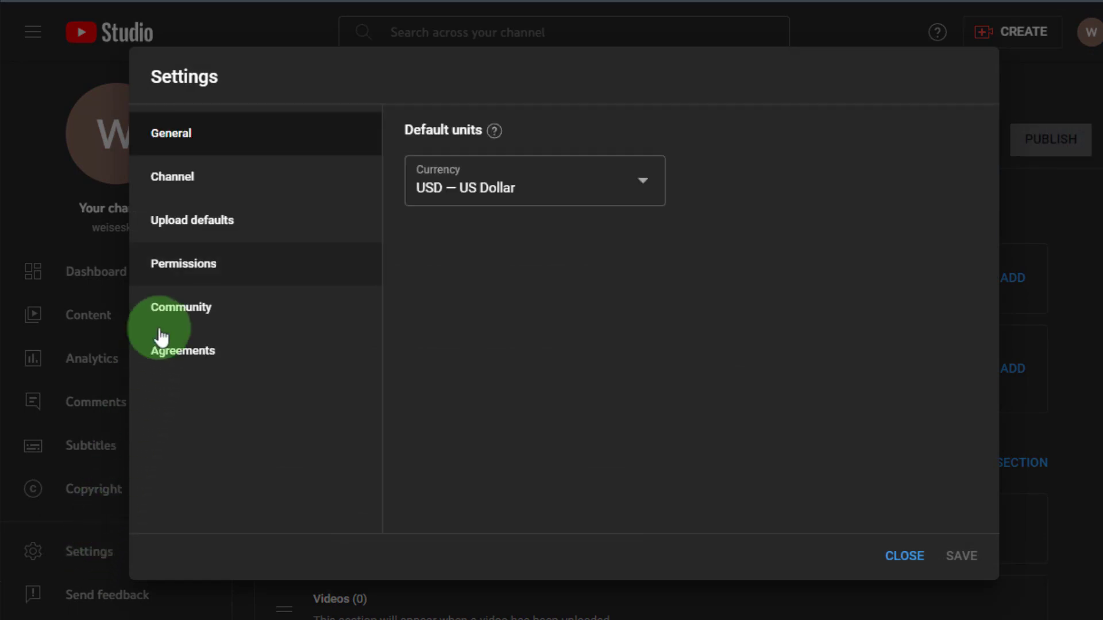
click(190, 226)
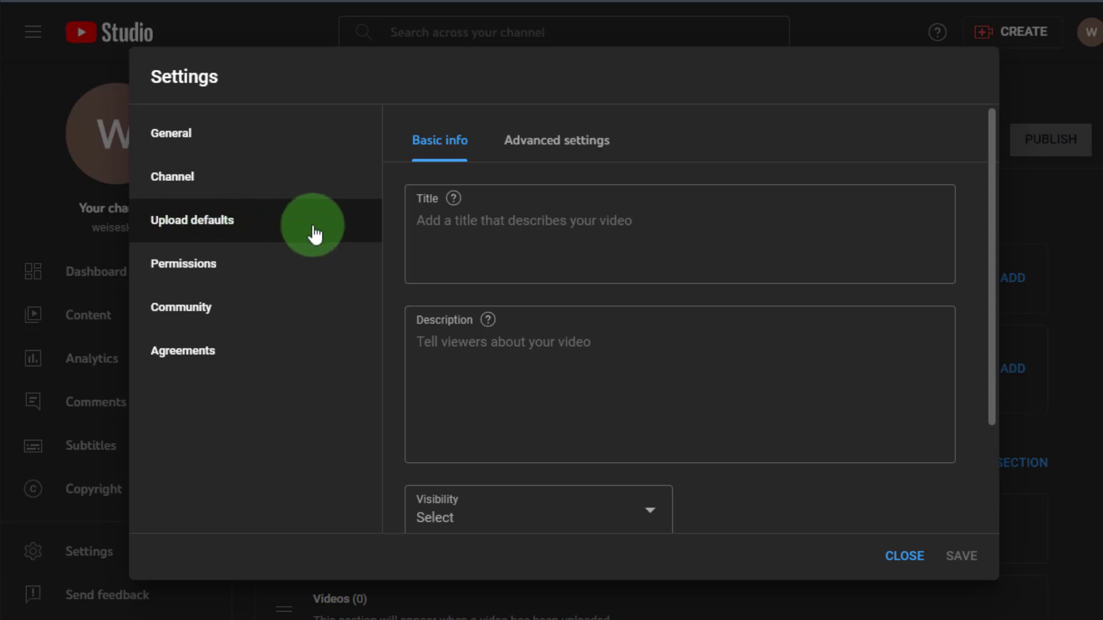
Write 'Wiseskill is a skill learning channel.' as the default upload description
click(437, 228)
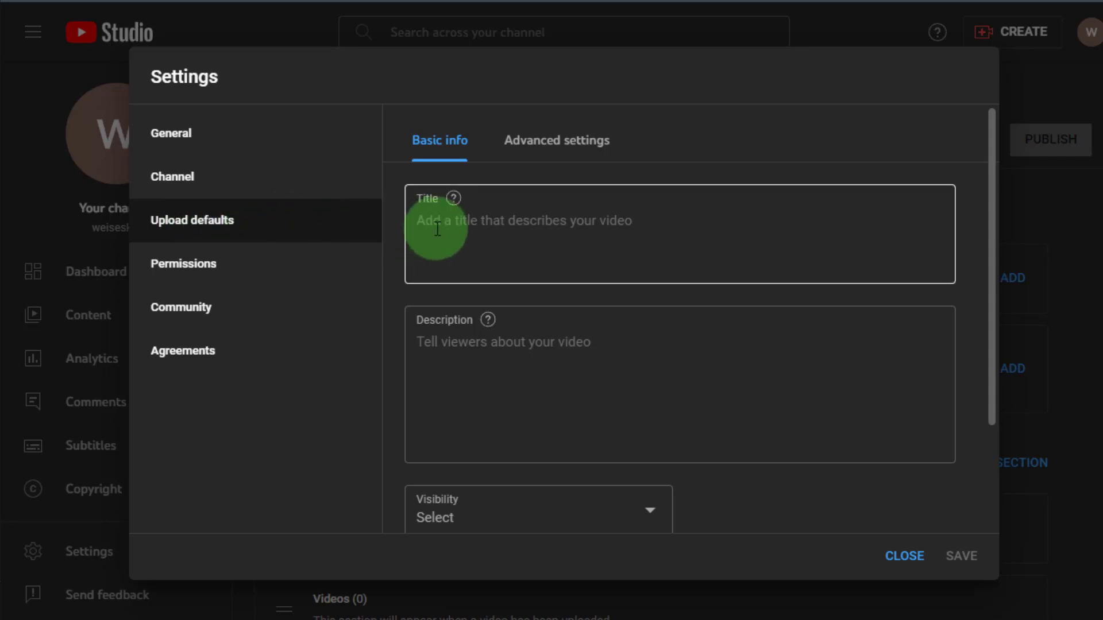
key(Tab)
click(437, 229)
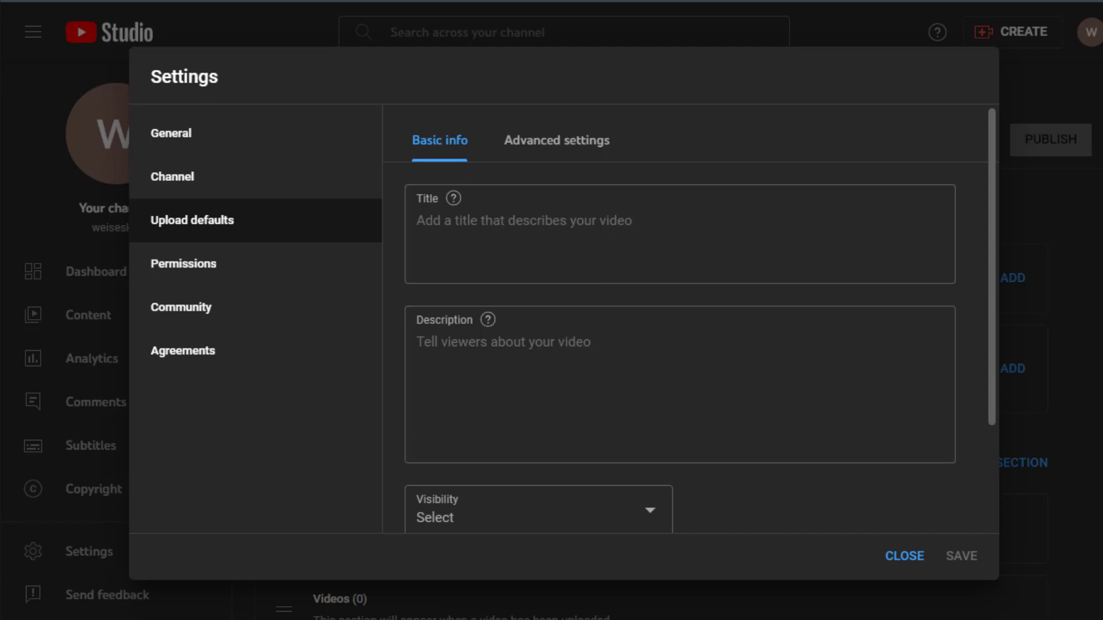
click(451, 415)
key(Return)
key(Return)
key(Return)
key(Return)
text(W)
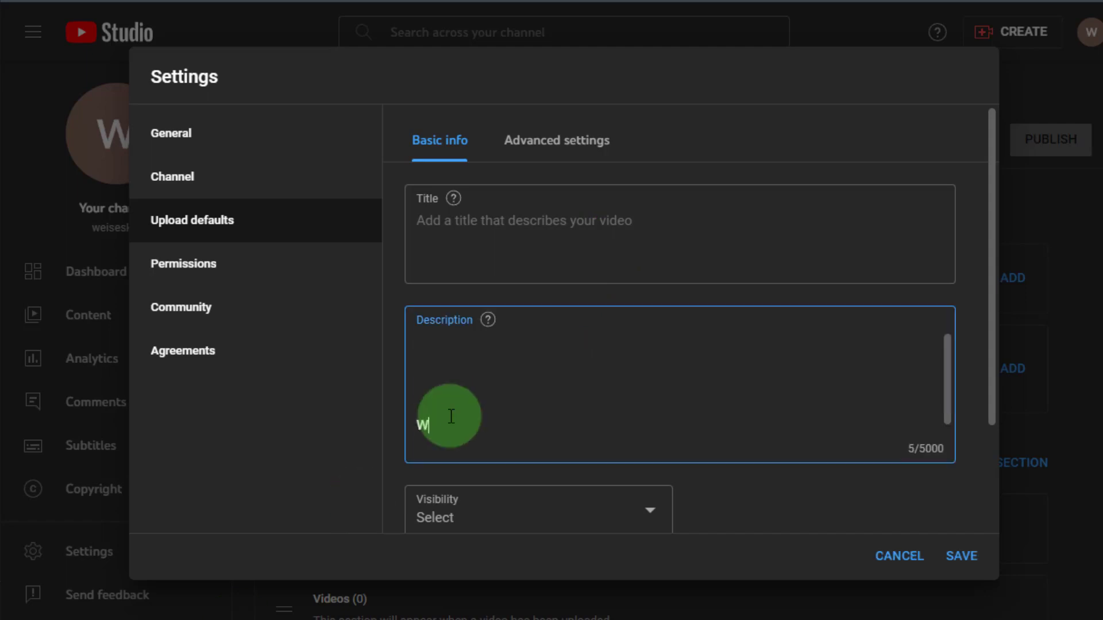
text(iseskill is a skill learning channel)
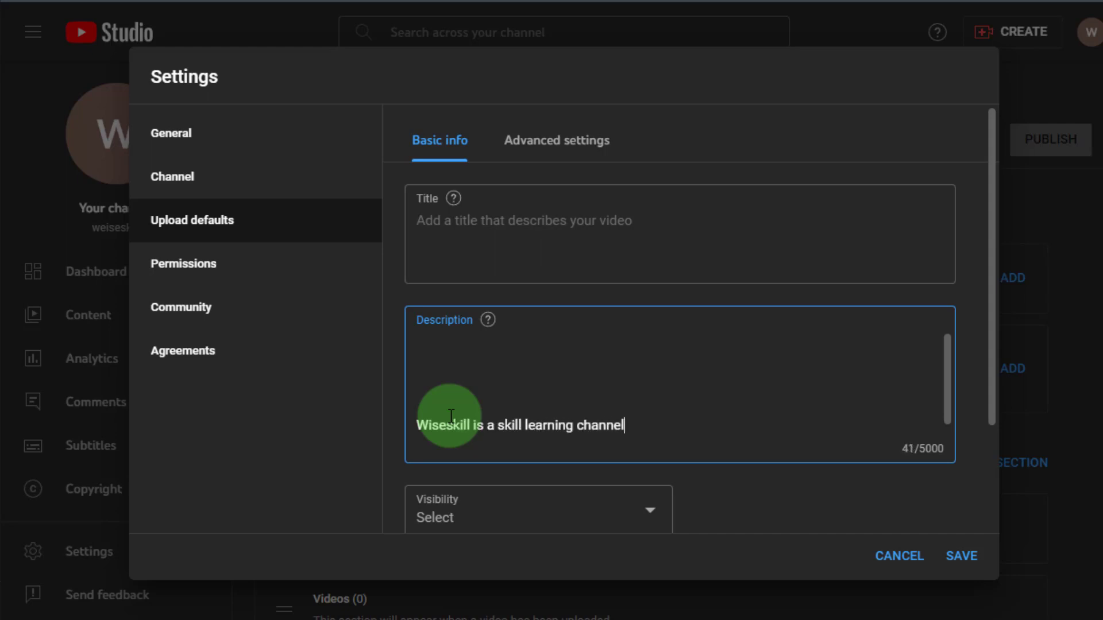
text(.)
Add the hashtag #Weiseskill on a new line below the description
key(Return)
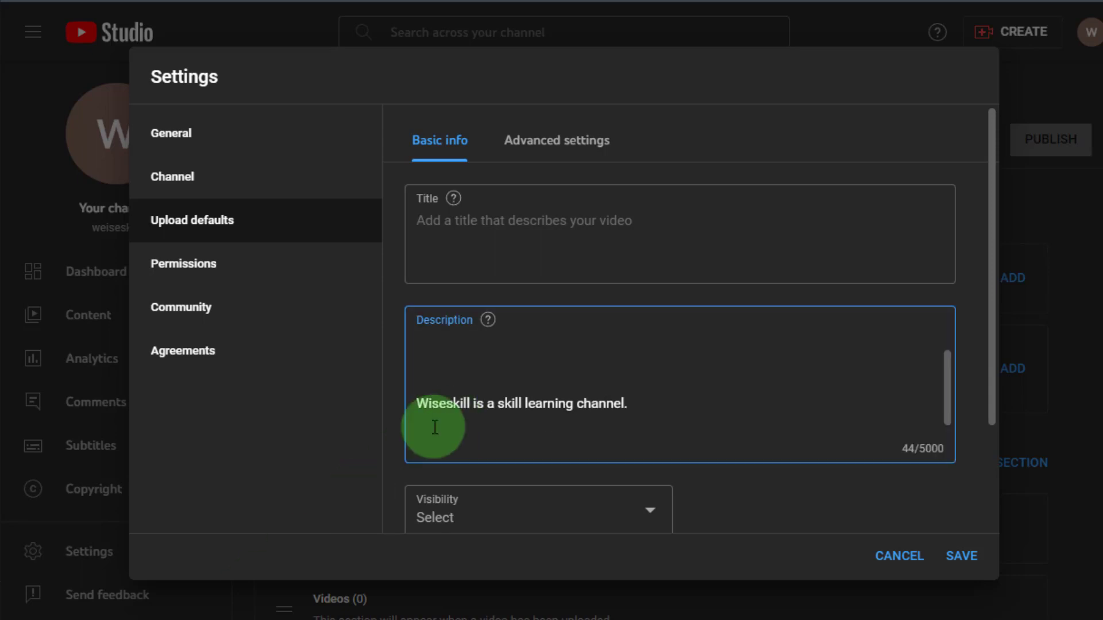
text(#)
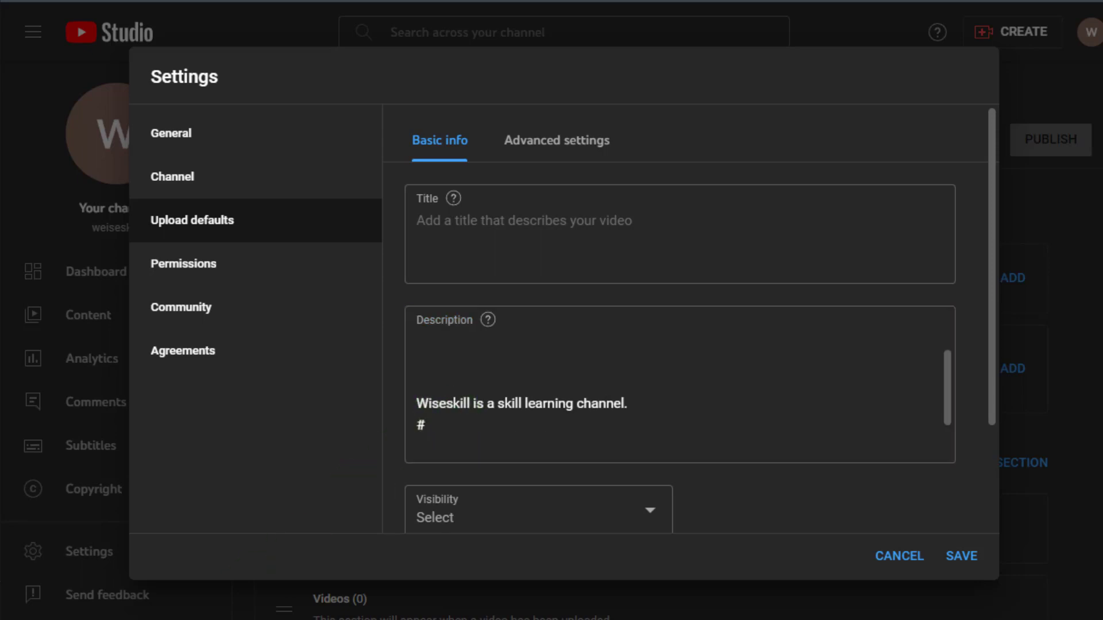
click(423, 418)
text(Weiseskill)
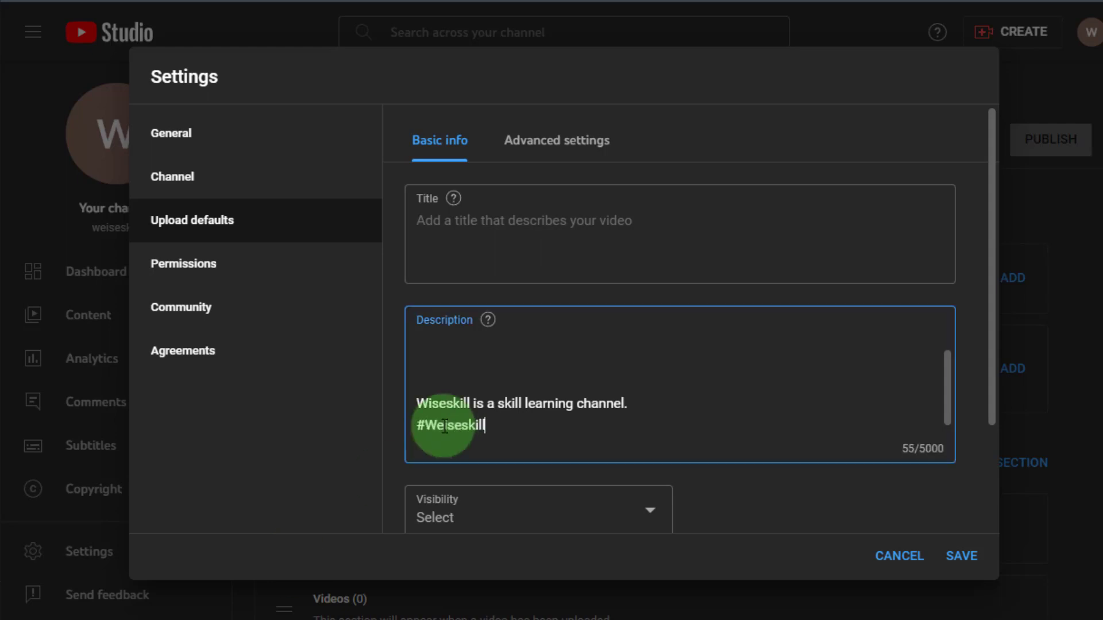
key(Return)
scroll(632, 425, up, 2)
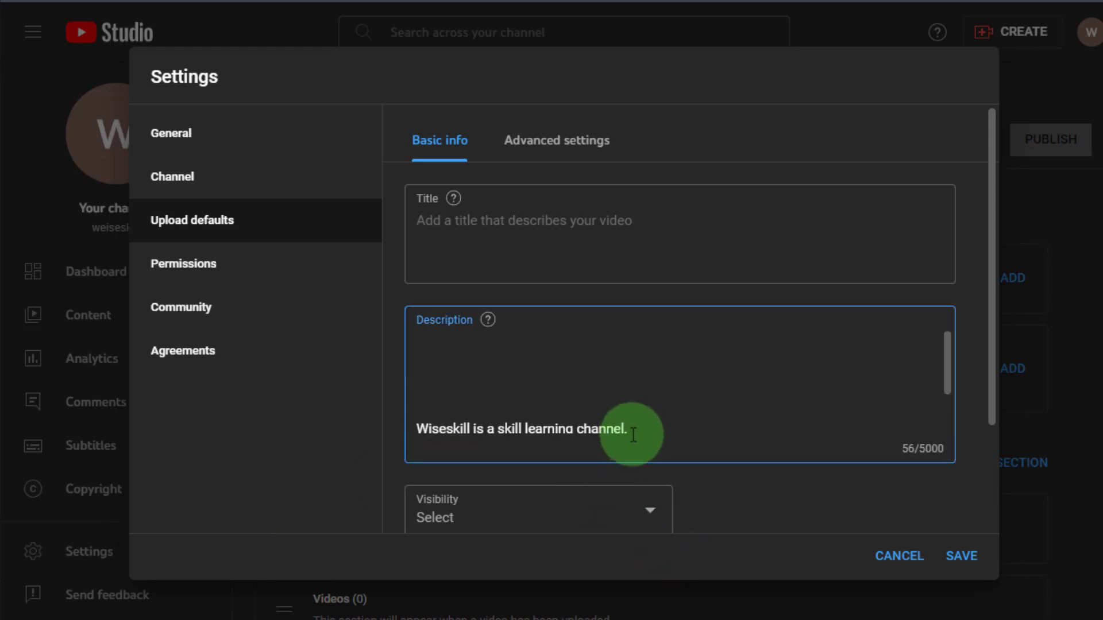
scroll(634, 459, down, 1)
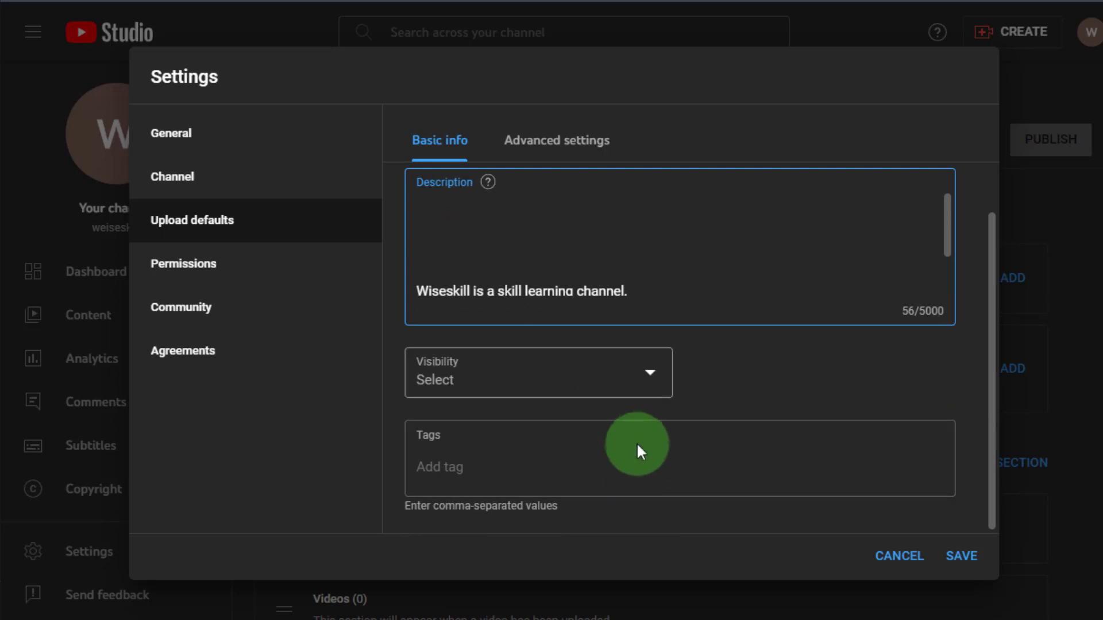
Make uploads Unlisted by default and add the default tags weiseskill, wiseinfo and skill learning
click(652, 380)
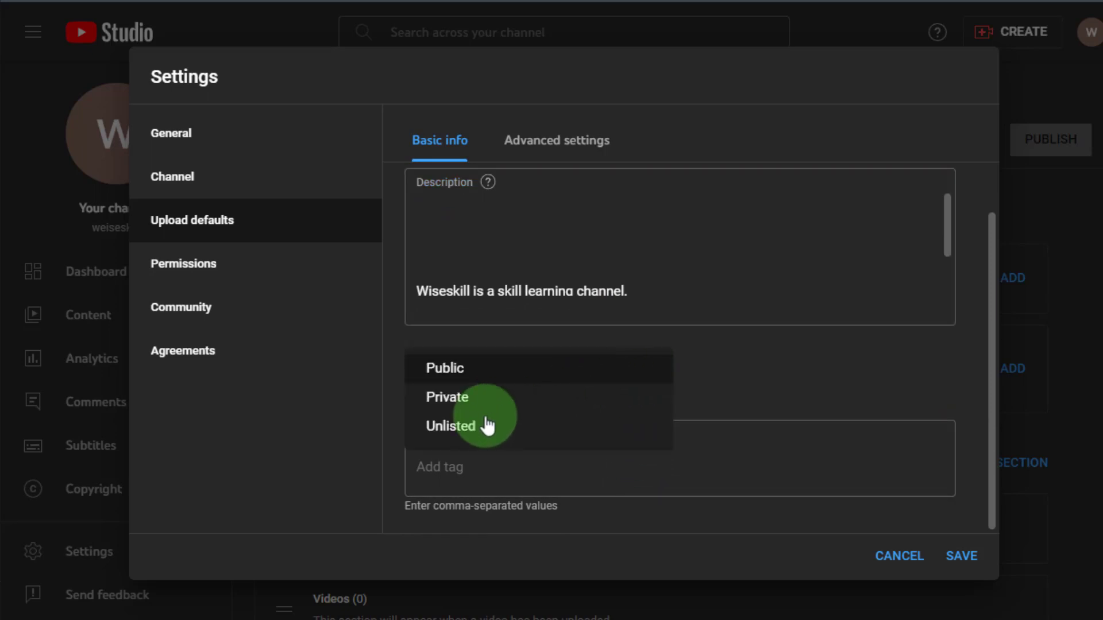
click(447, 425)
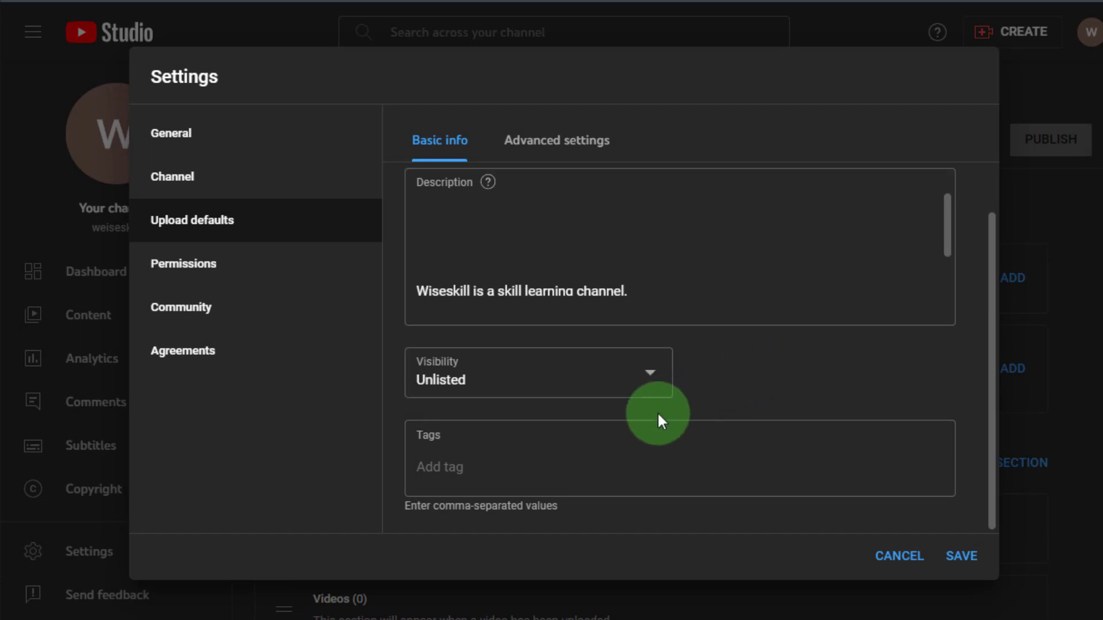
click(489, 482)
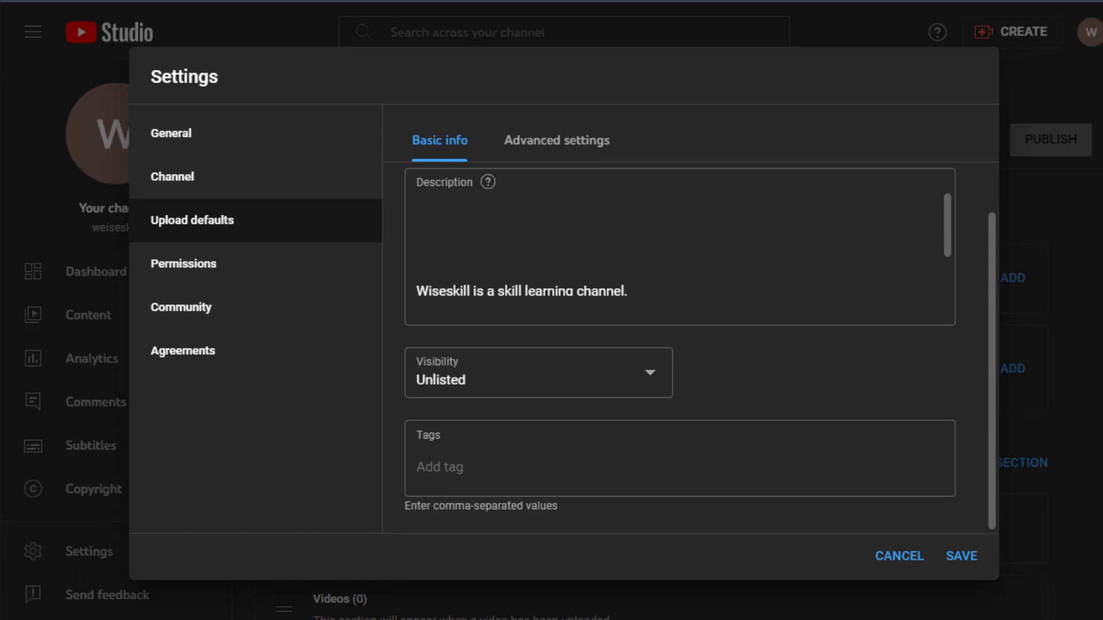
click(481, 468)
text(we)
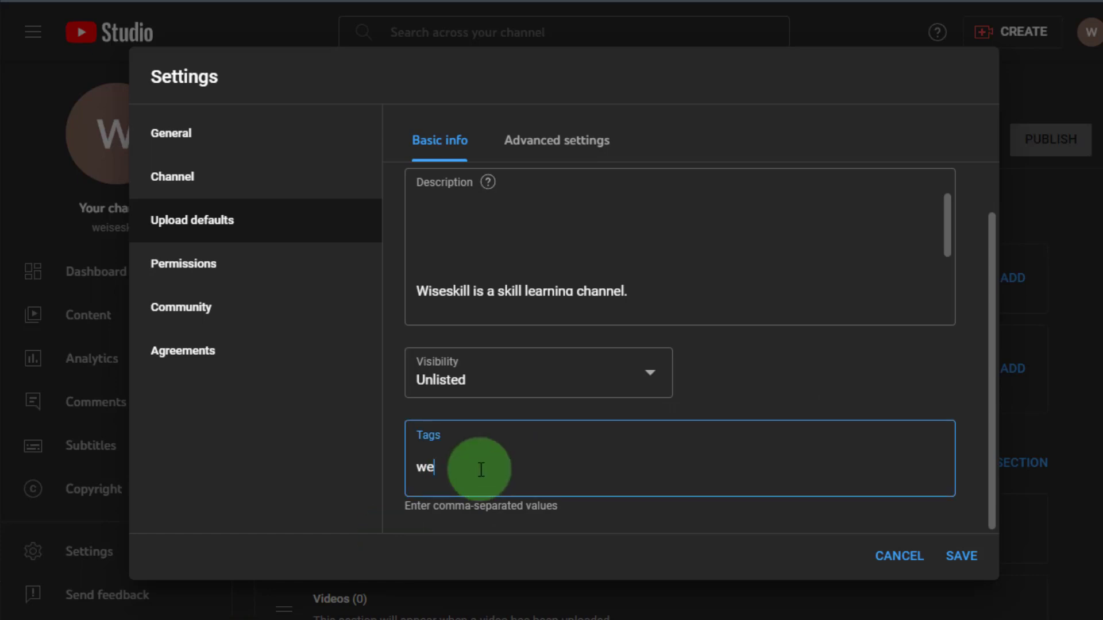
text(iseskill,wis)
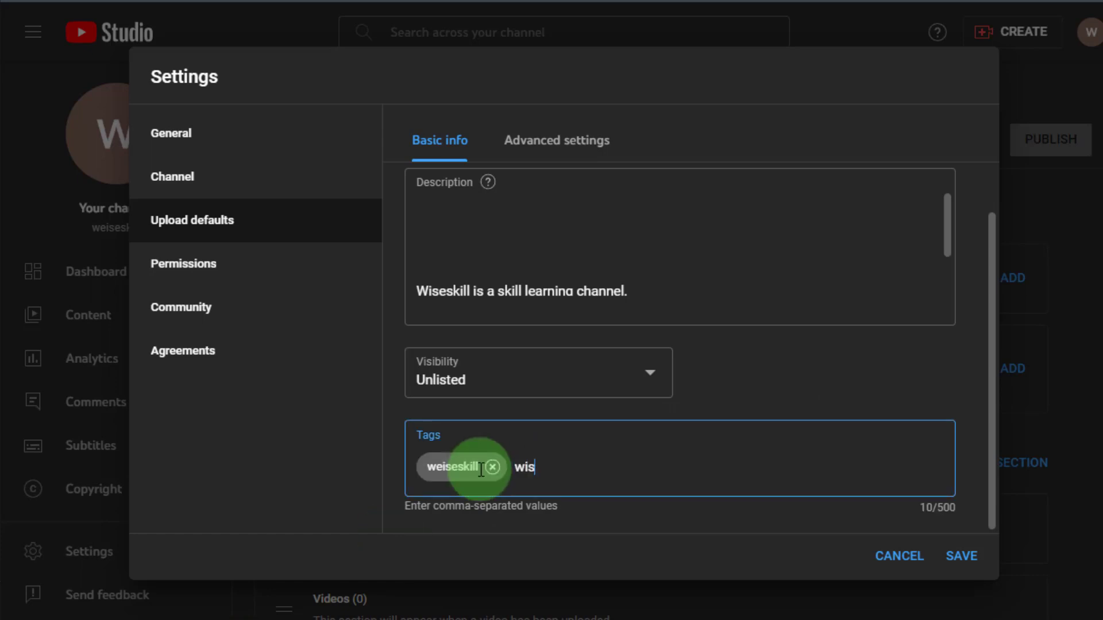
text(einfo,)
text(skill learning,)
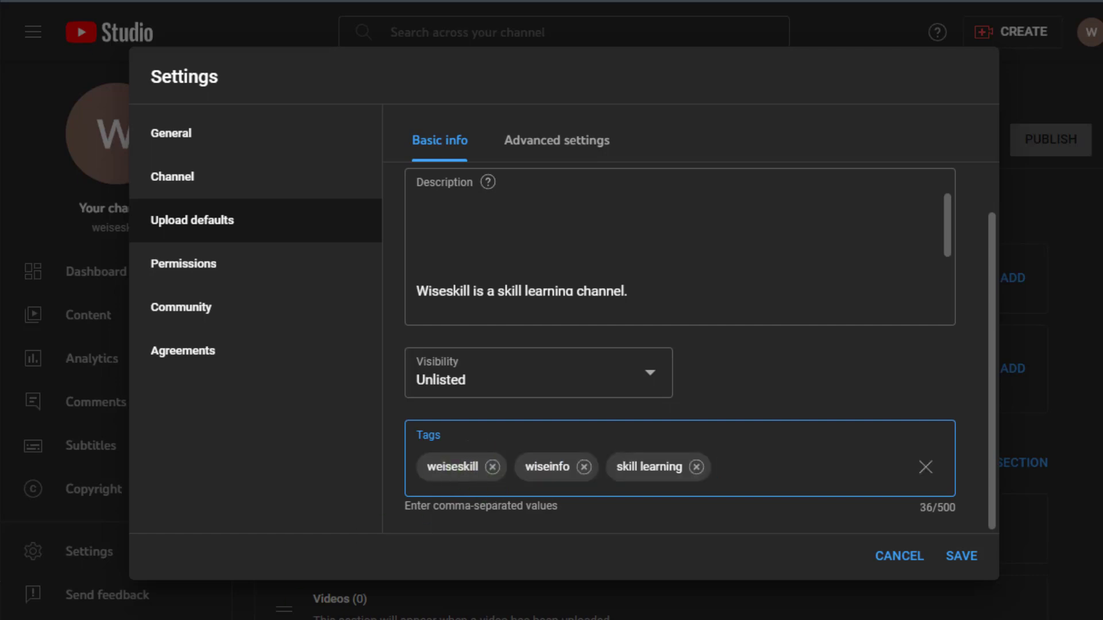
key(Tab)
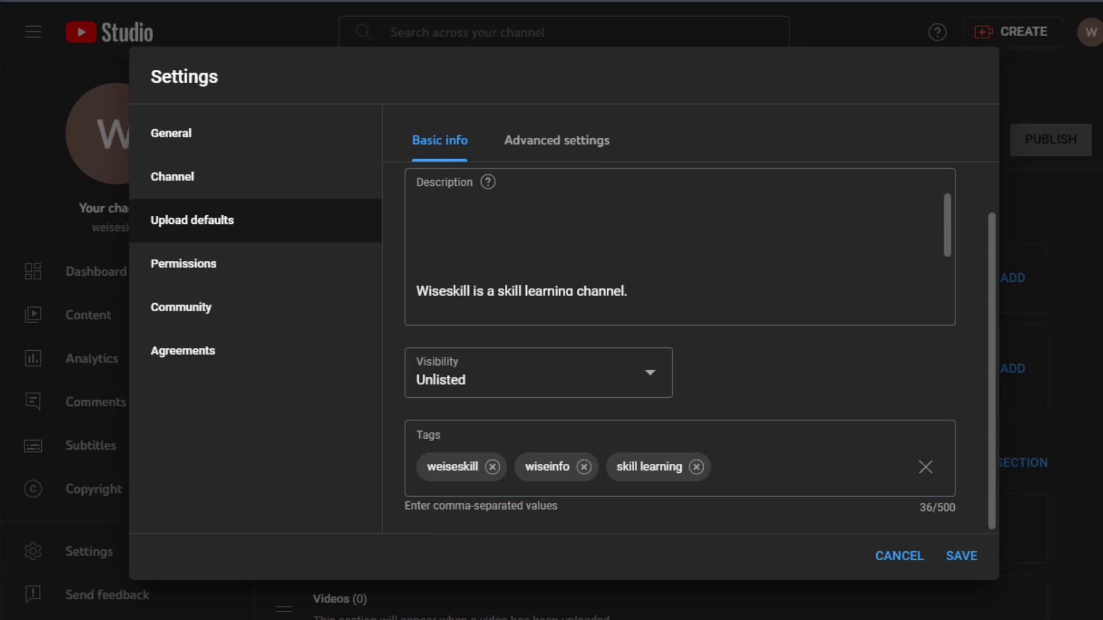
In Advanced settings, keep automatic chapters and the Standard YouTube License, and set category to Education
click(568, 150)
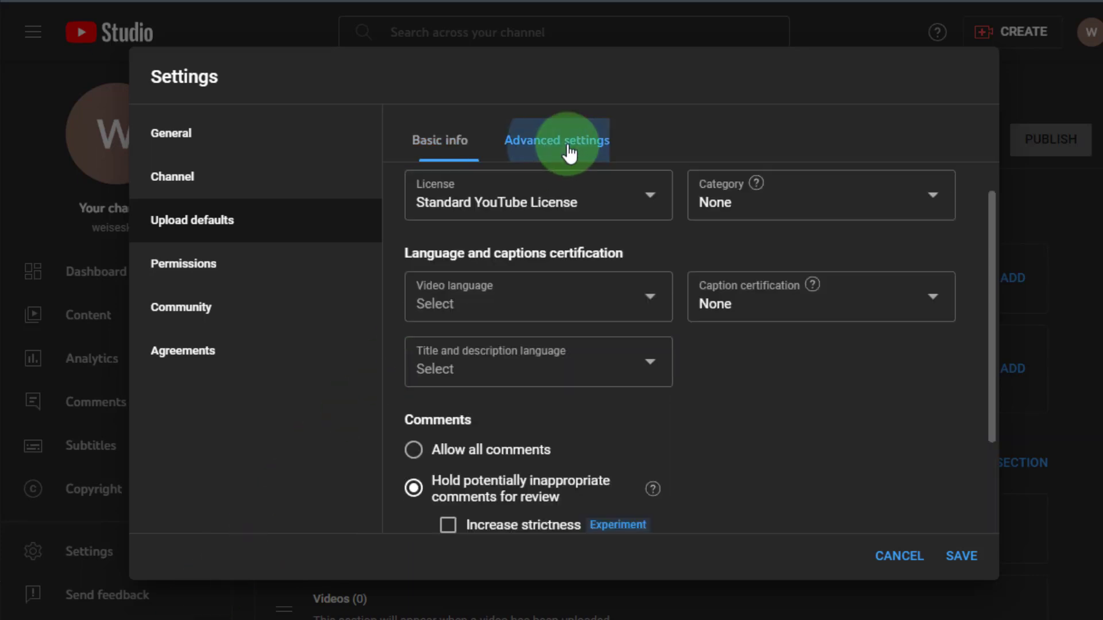
scroll(607, 239, up, 3)
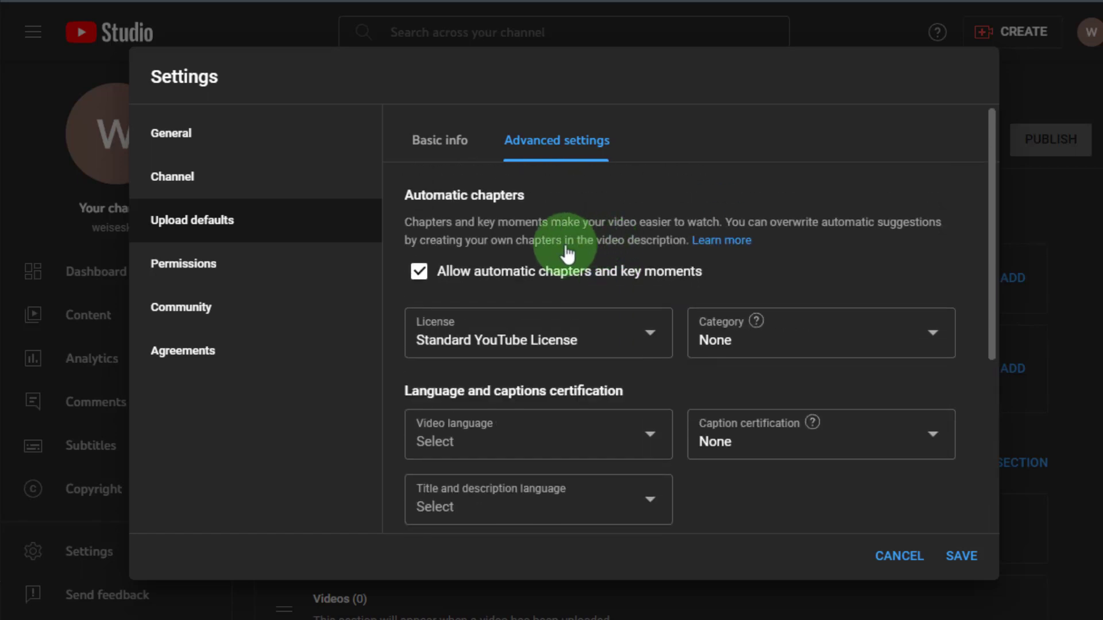
click(419, 272)
click(419, 273)
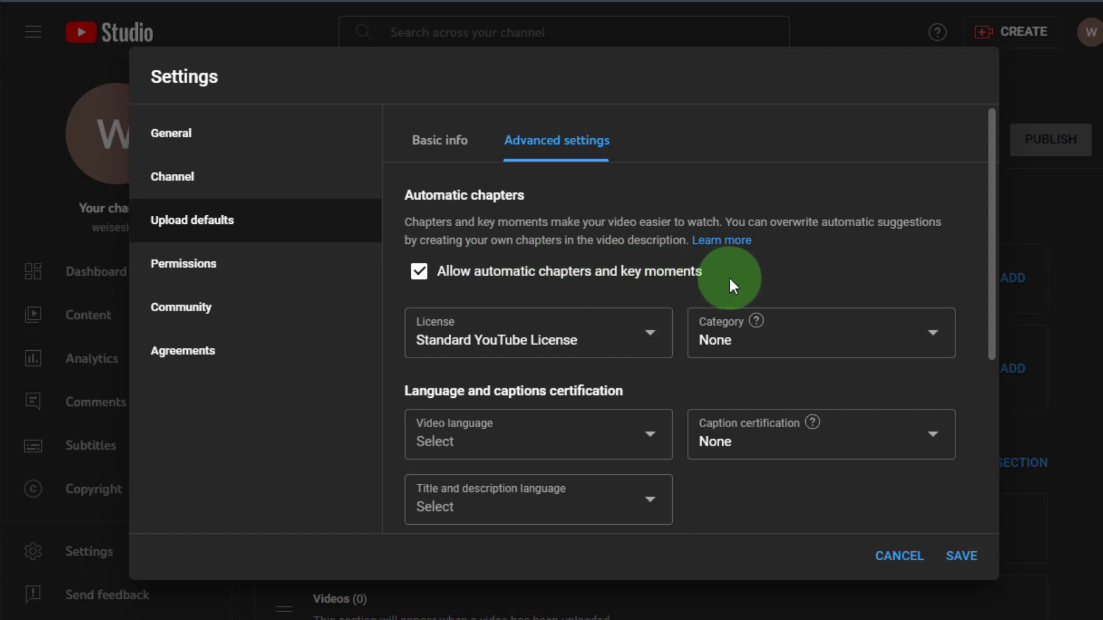
click(655, 339)
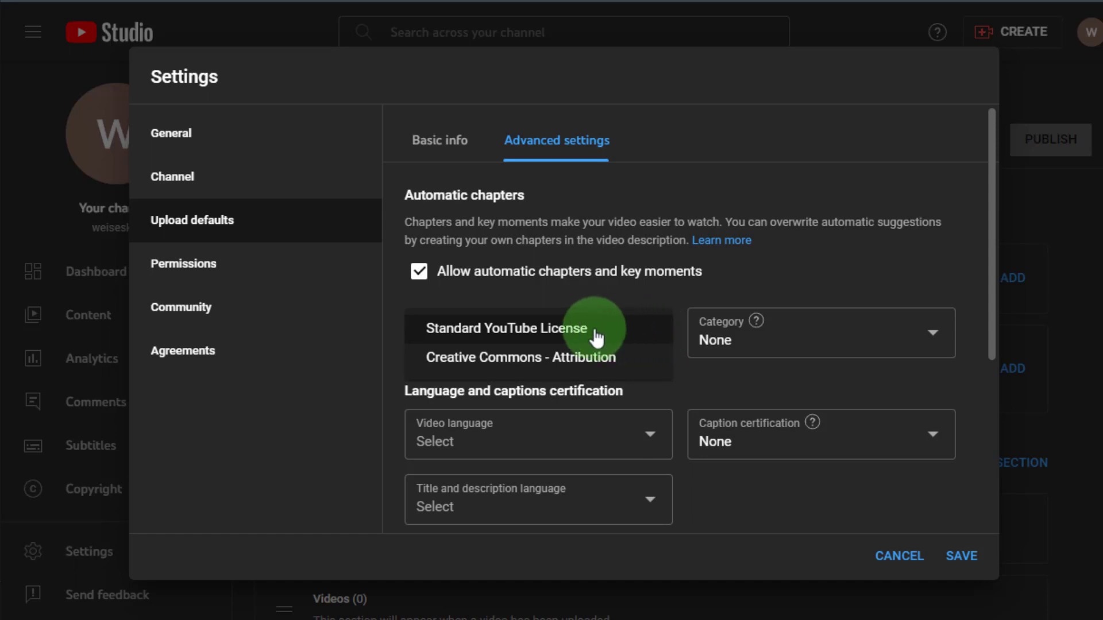
click(517, 330)
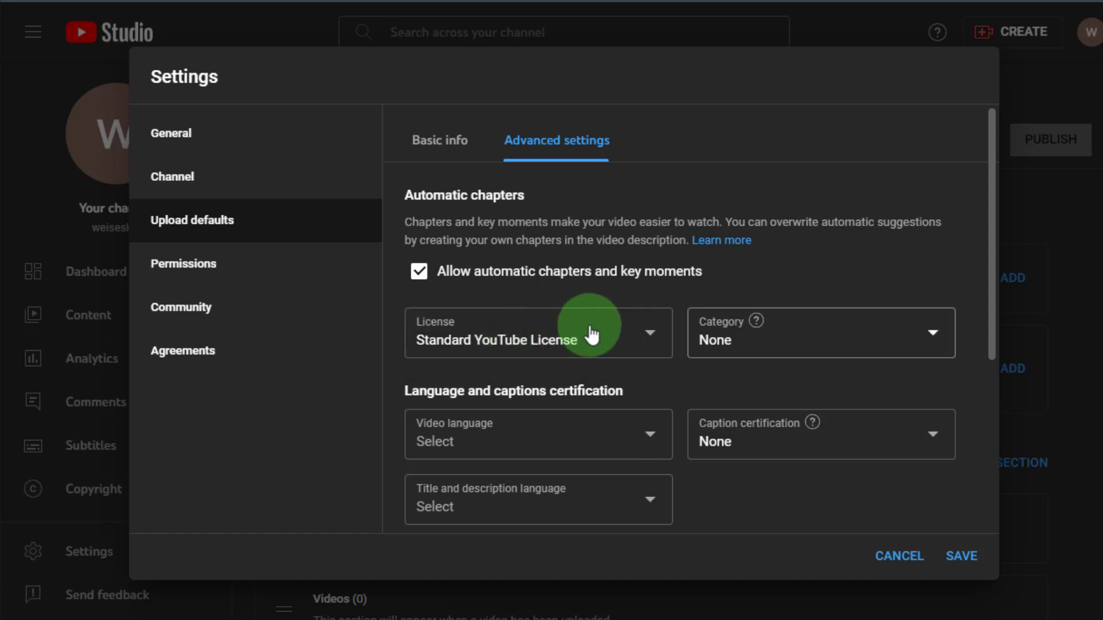
click(933, 339)
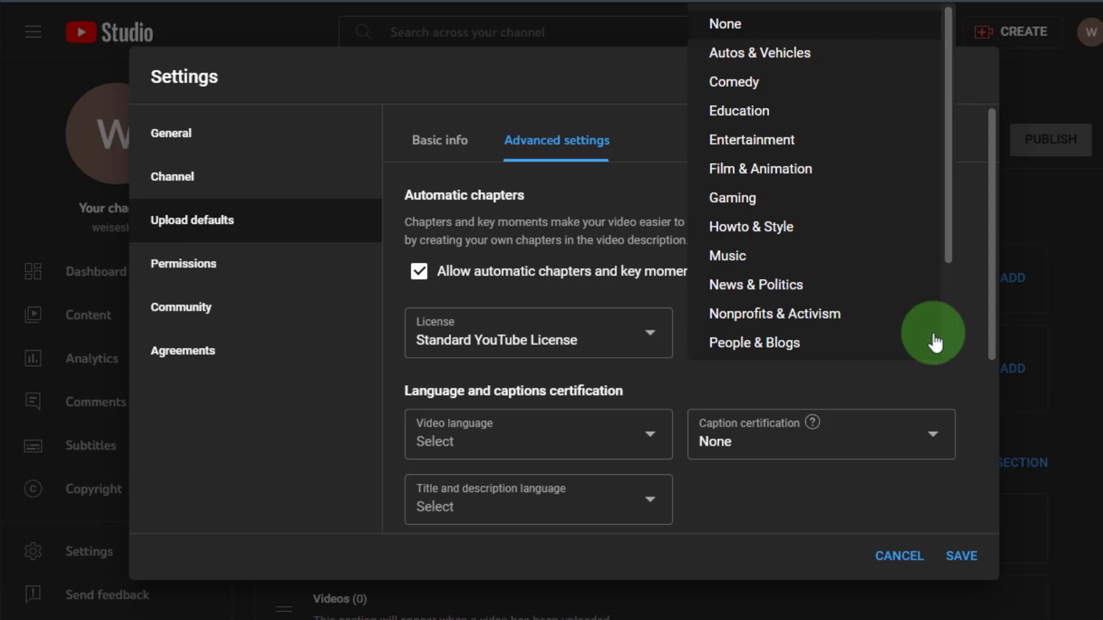
click(738, 114)
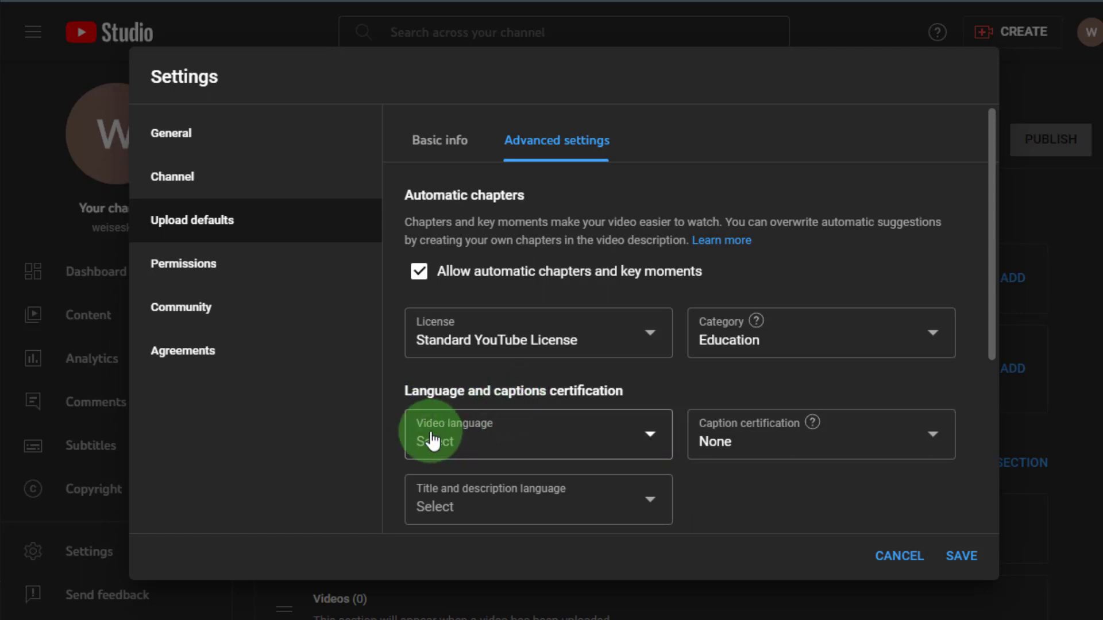
Set video language to English (United States) and caption certification to never aired on U.S. television
click(650, 438)
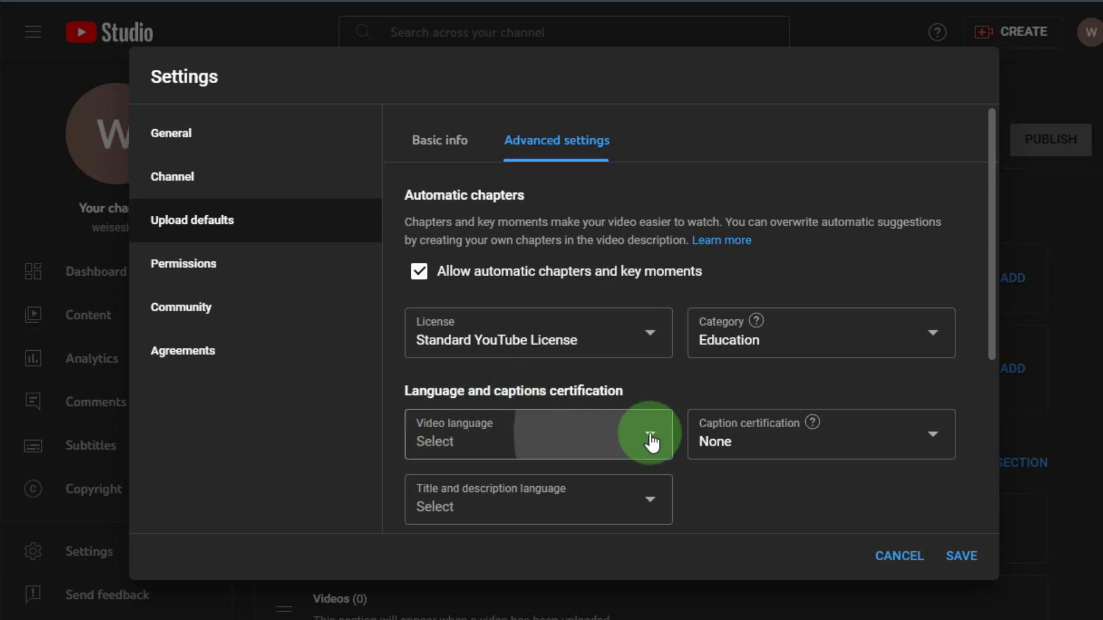
scroll(467, 316, down, 7)
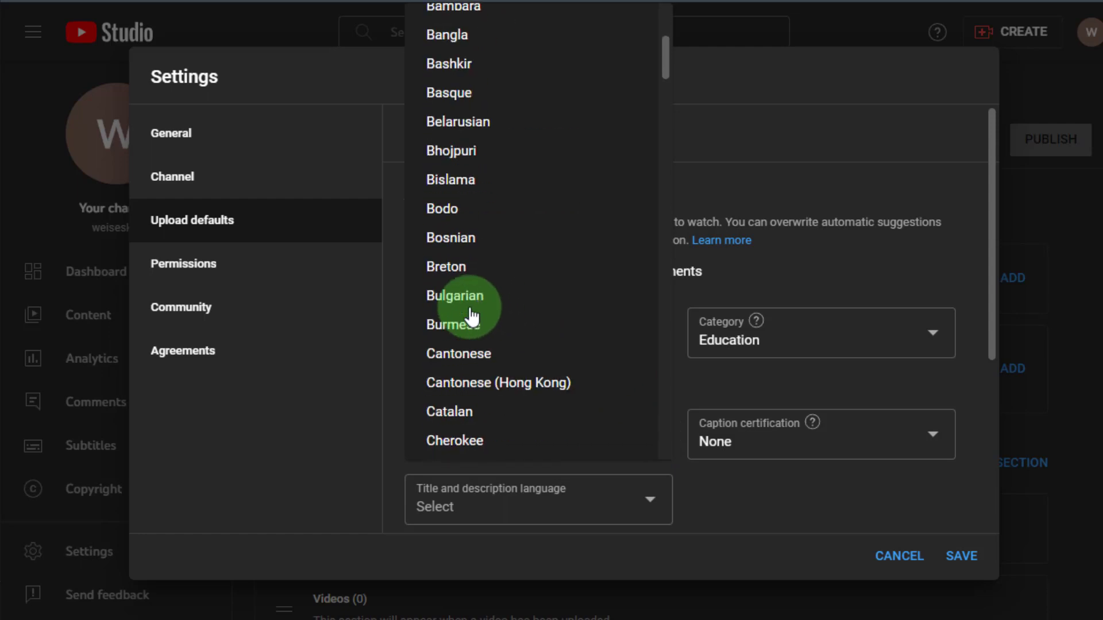
scroll(471, 315, down, 20)
scroll(471, 316, up, 4)
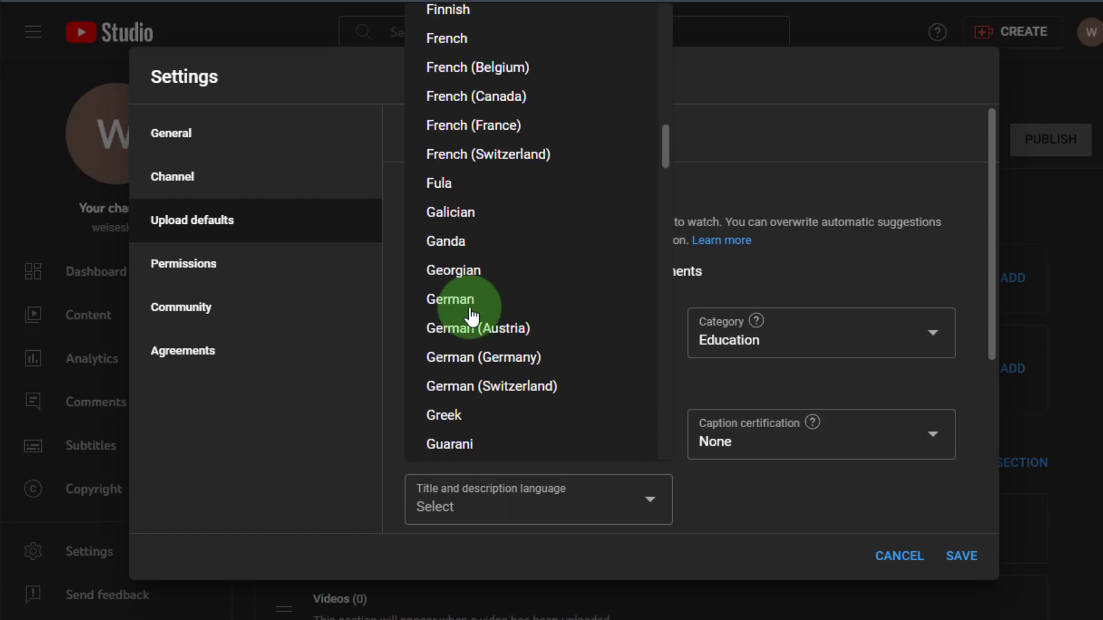
scroll(471, 316, up, 3)
scroll(471, 315, up, 5)
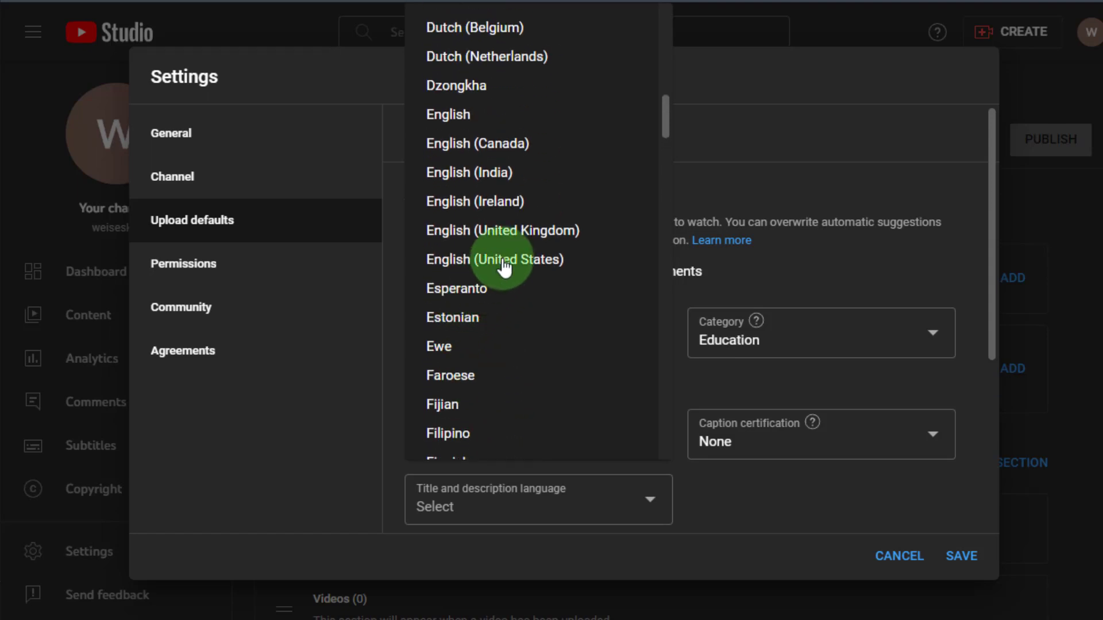
click(445, 262)
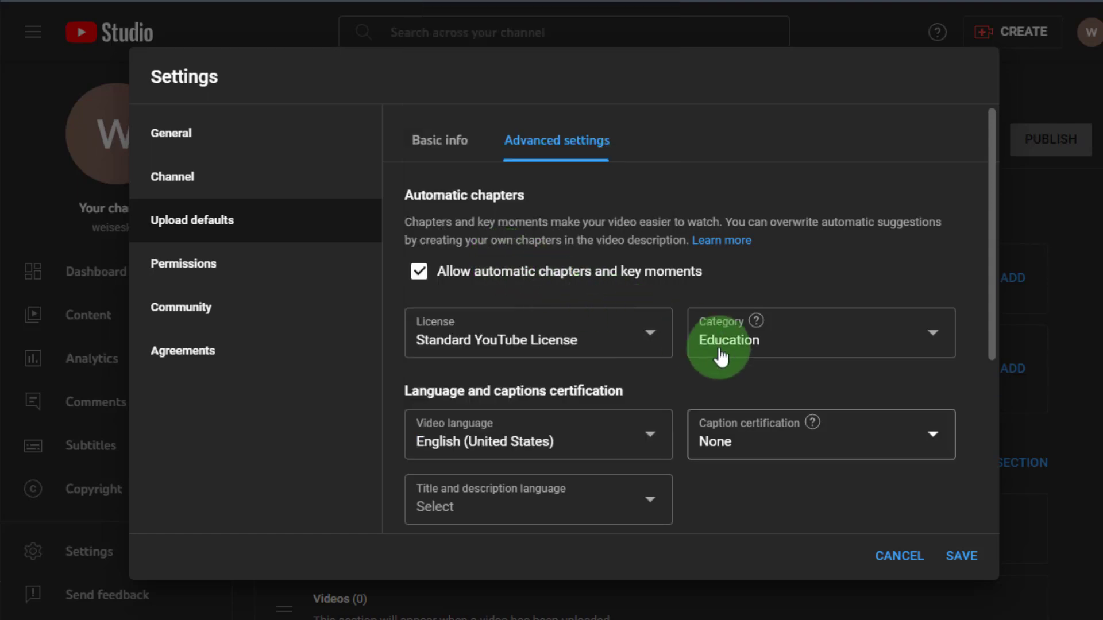
click(935, 442)
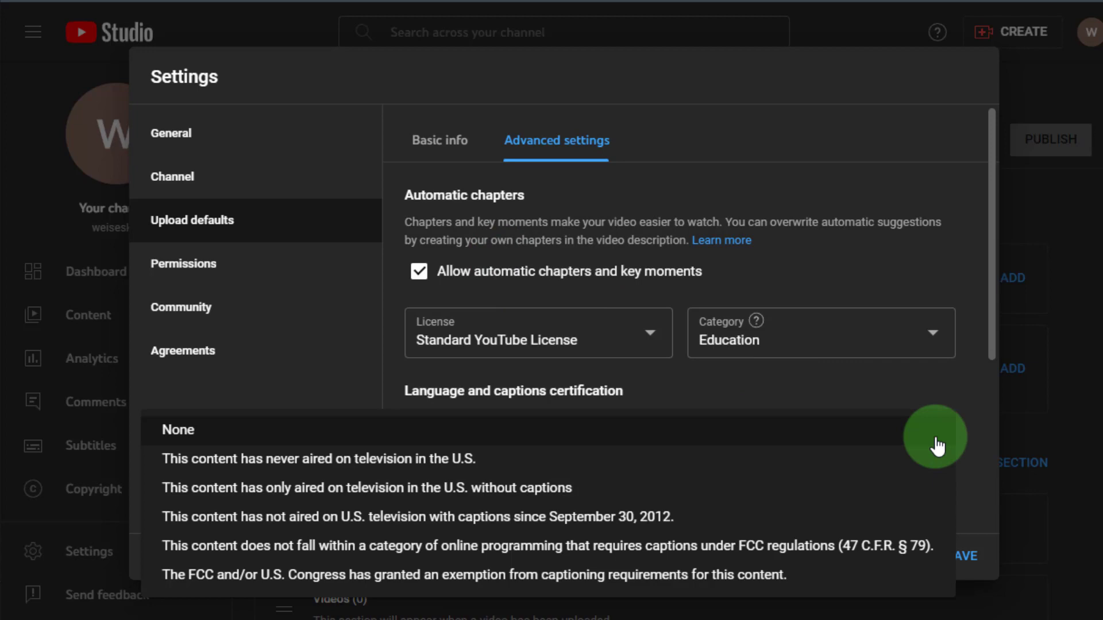
click(294, 462)
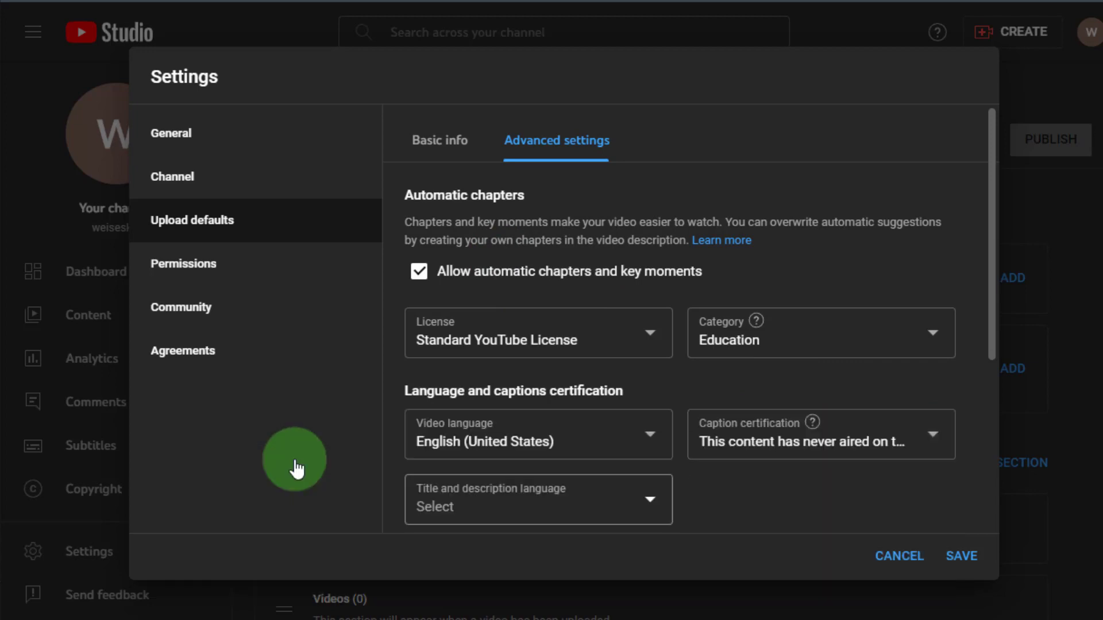
Set the title and description language to English (United States)
scroll(294, 463, down, 2)
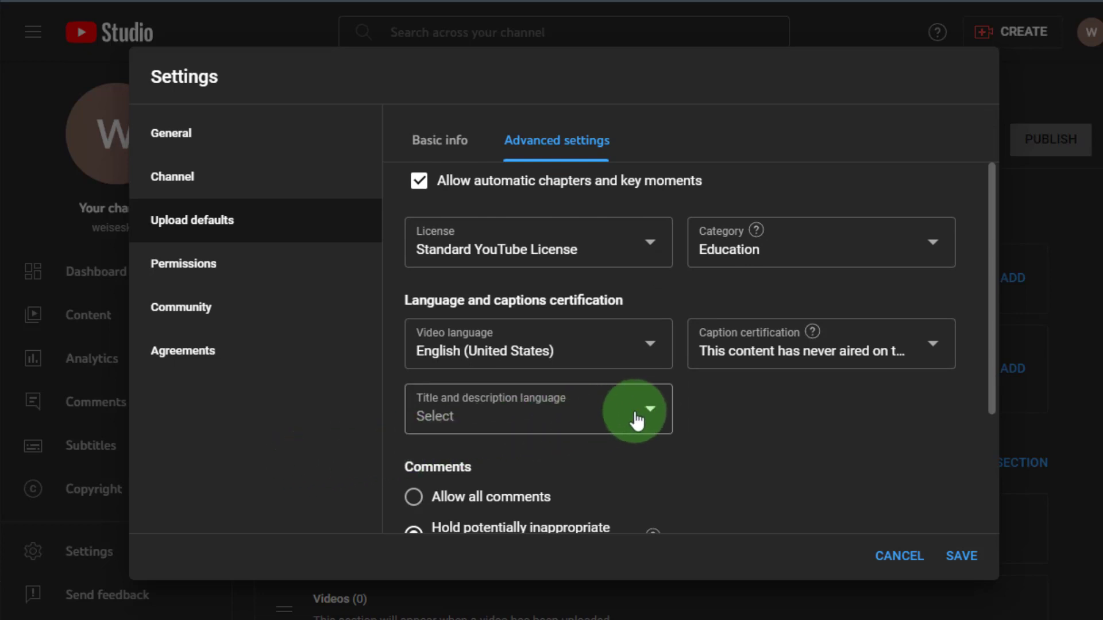
click(650, 416)
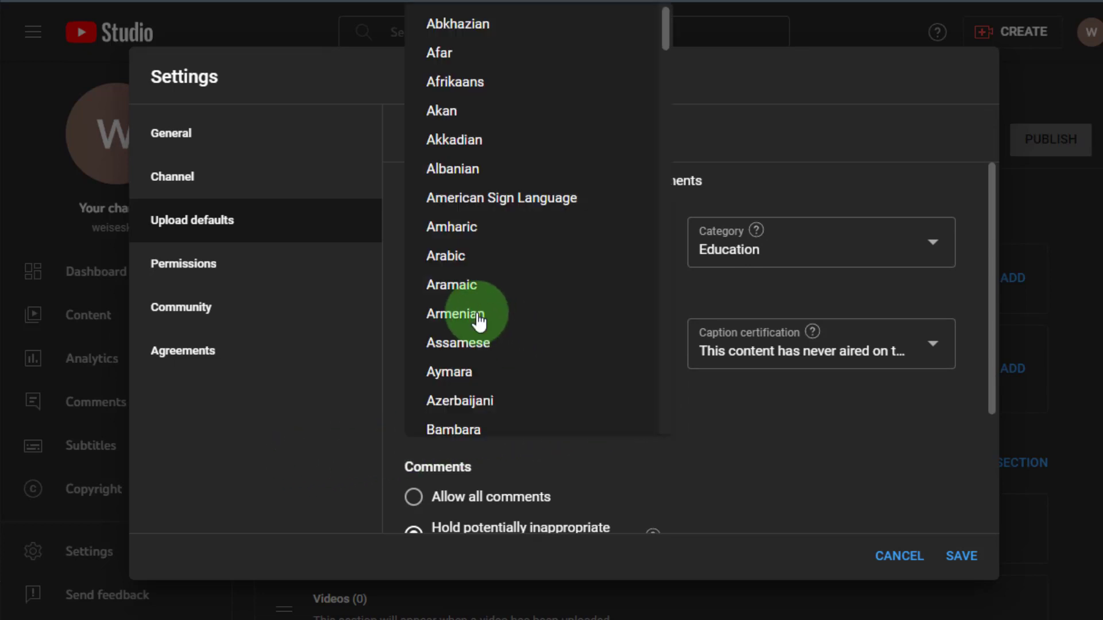
scroll(479, 322, down, 15)
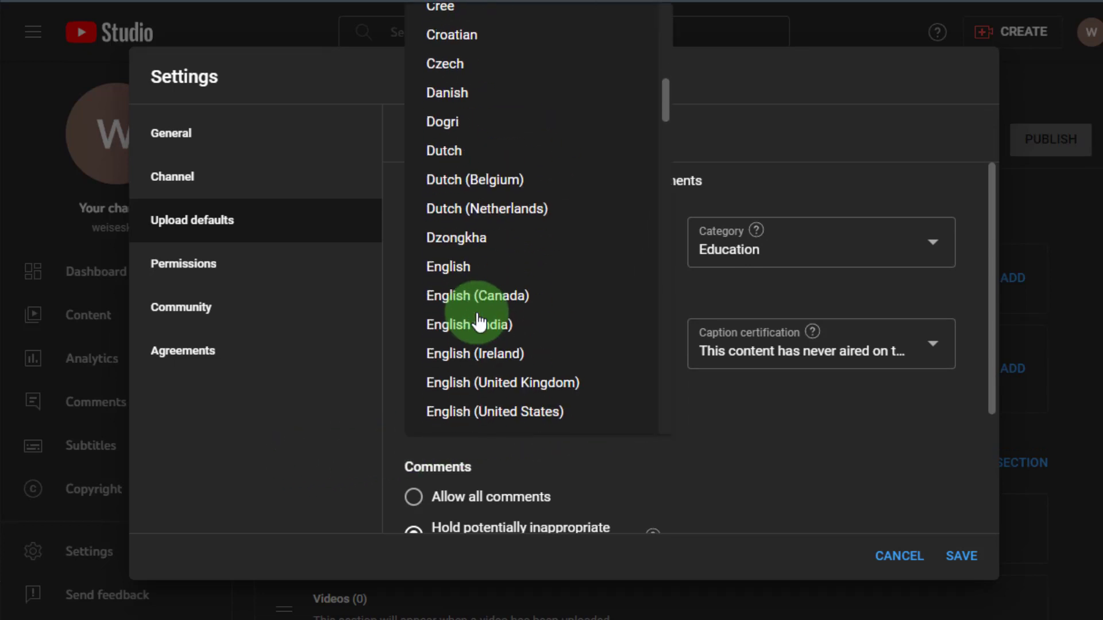
scroll(511, 382, down, 2)
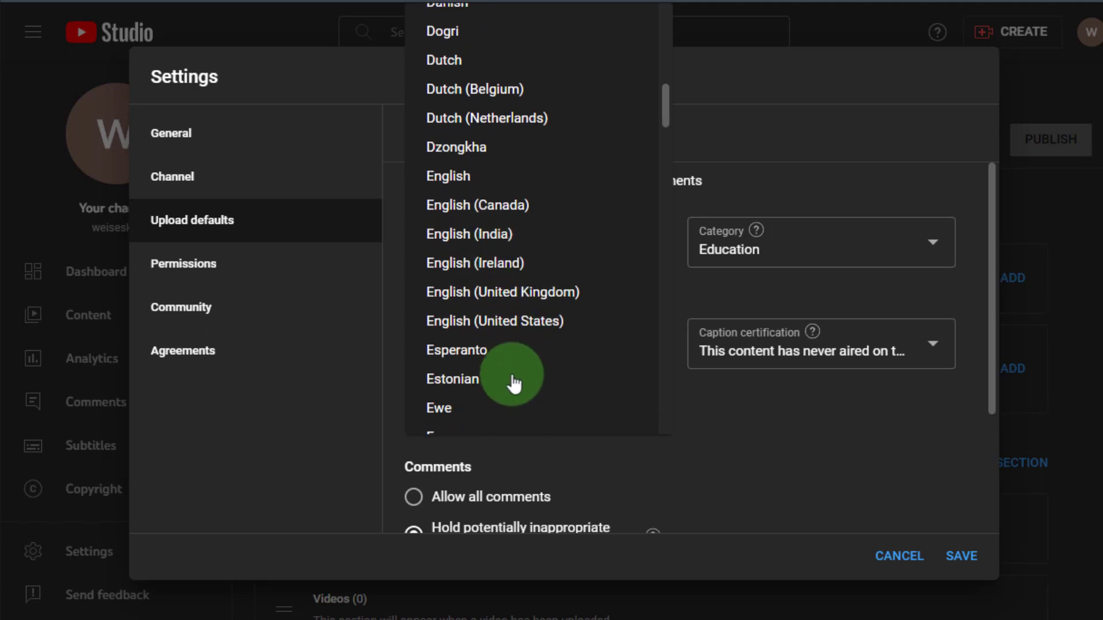
click(492, 321)
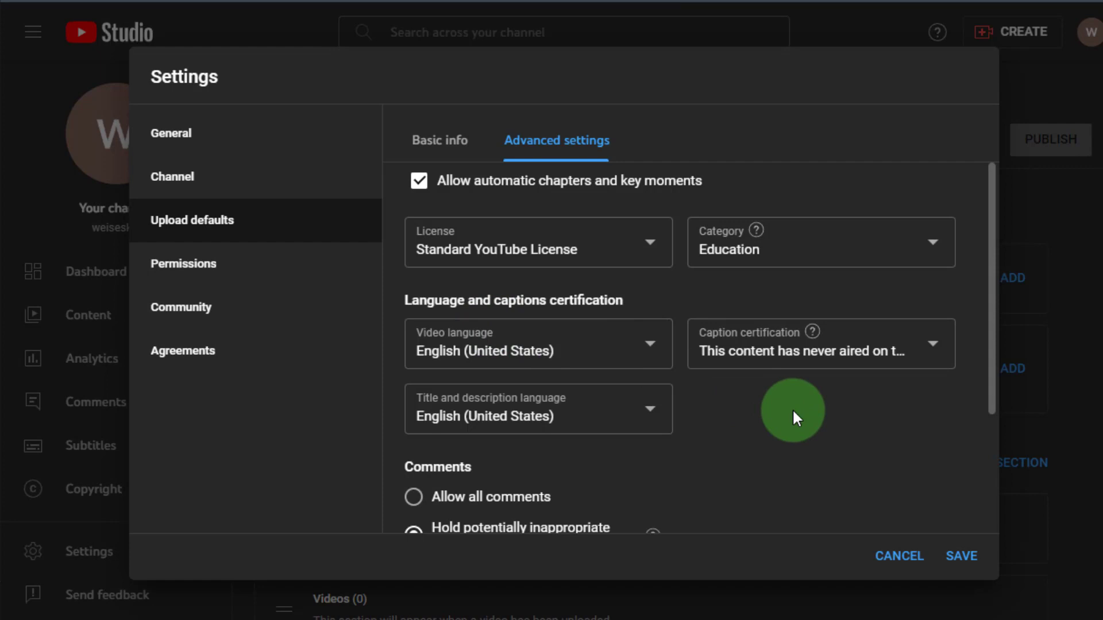
Turn on Increase strictness for comments held for review
scroll(792, 412, down, 2)
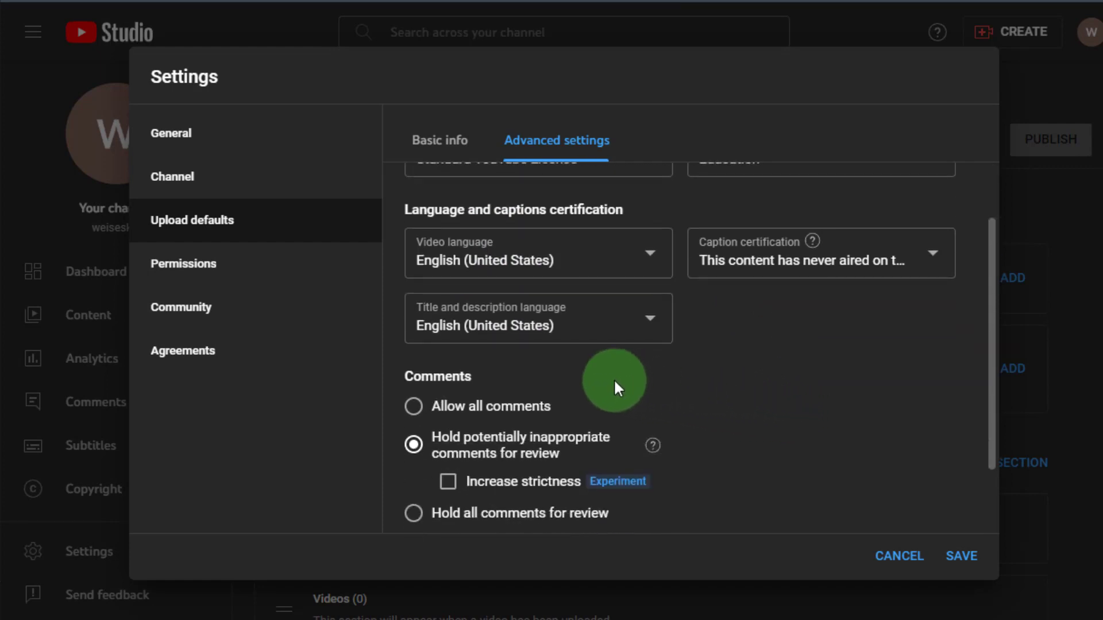
scroll(615, 386, down, 2)
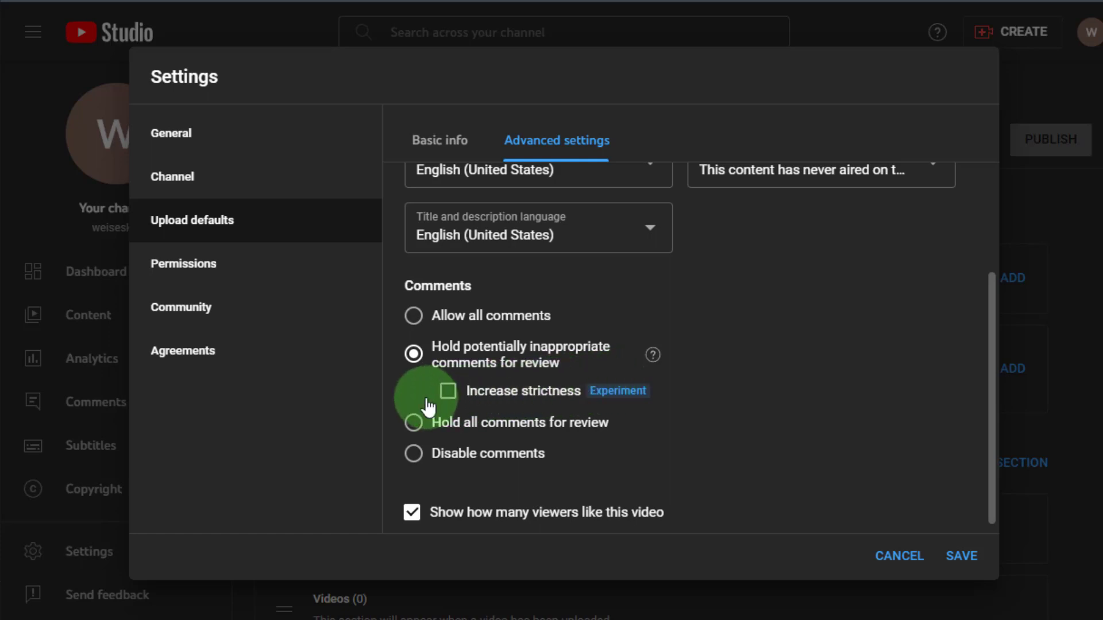
click(450, 398)
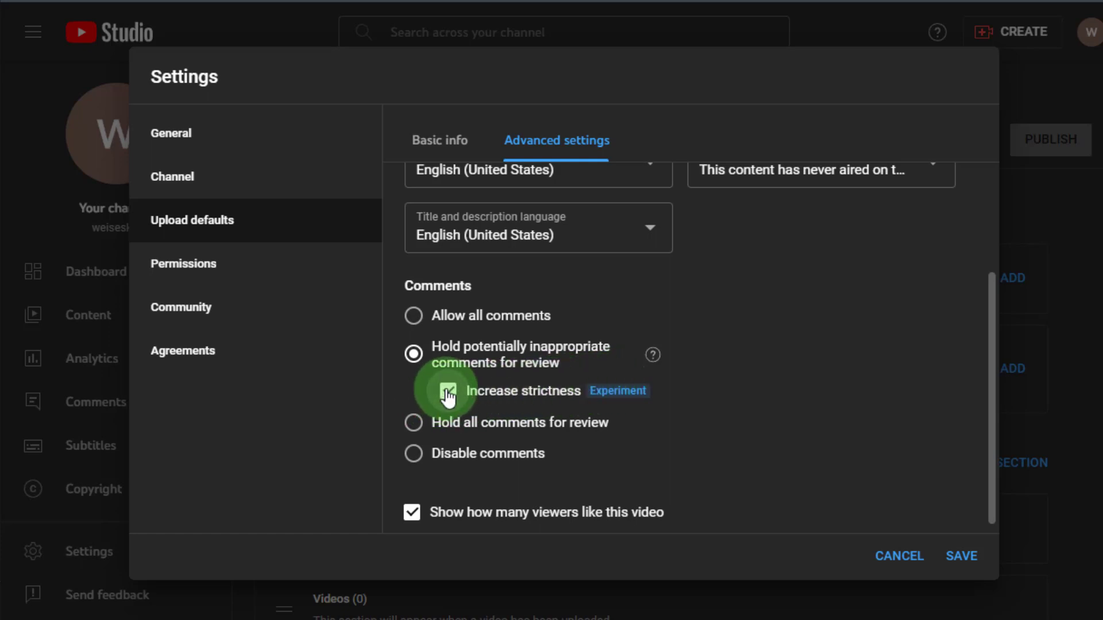
scroll(509, 451, down, 1)
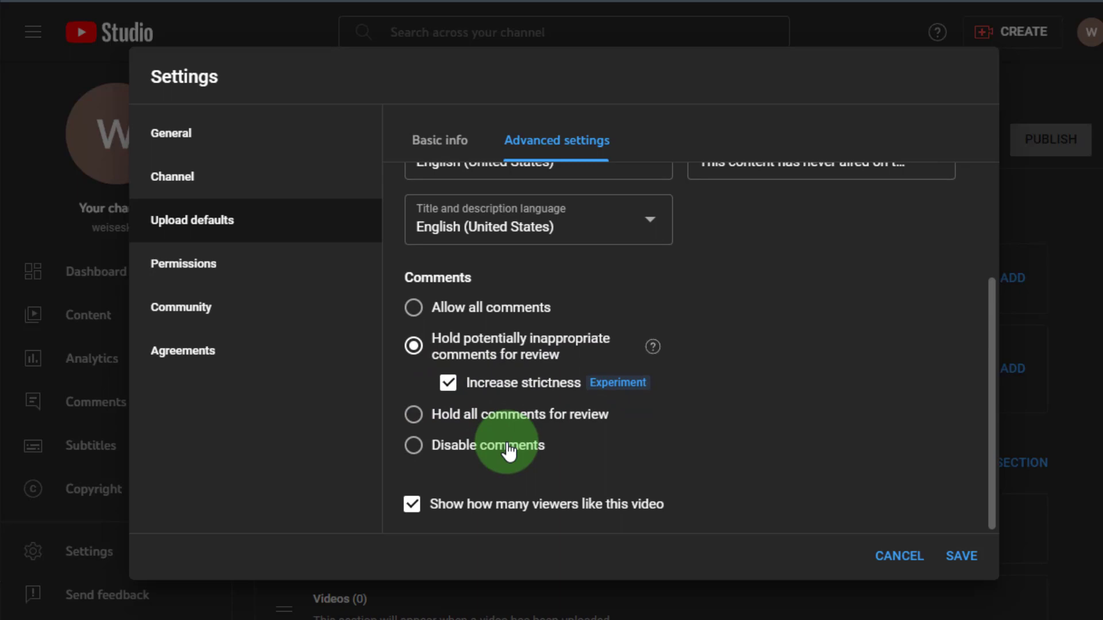
Save the upload defaults, then reopen Settings on the Permissions page
click(960, 557)
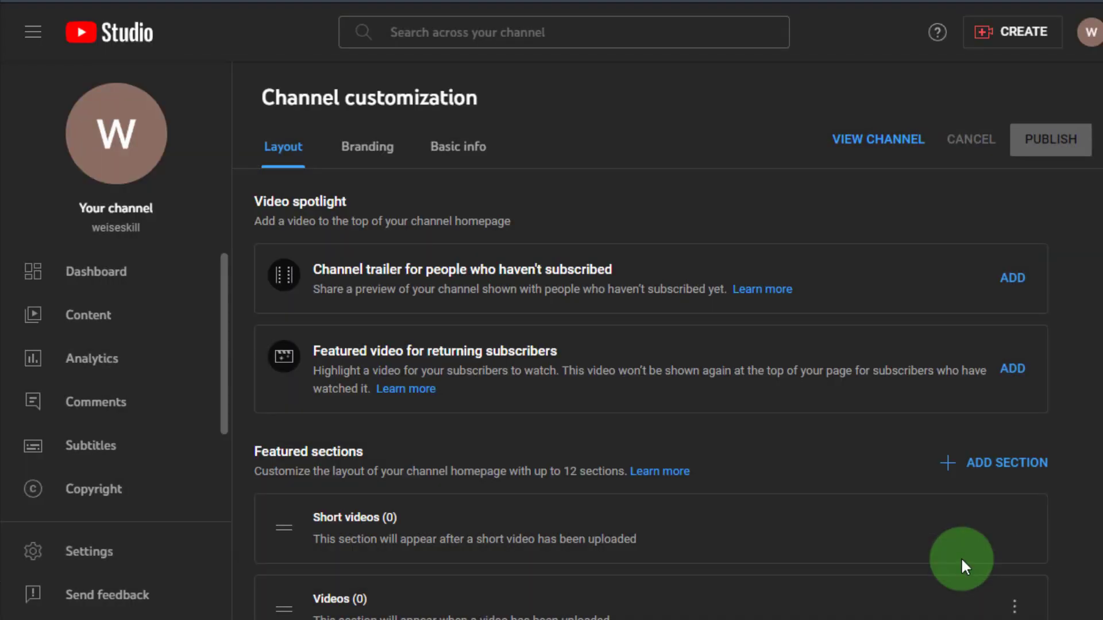
click(88, 565)
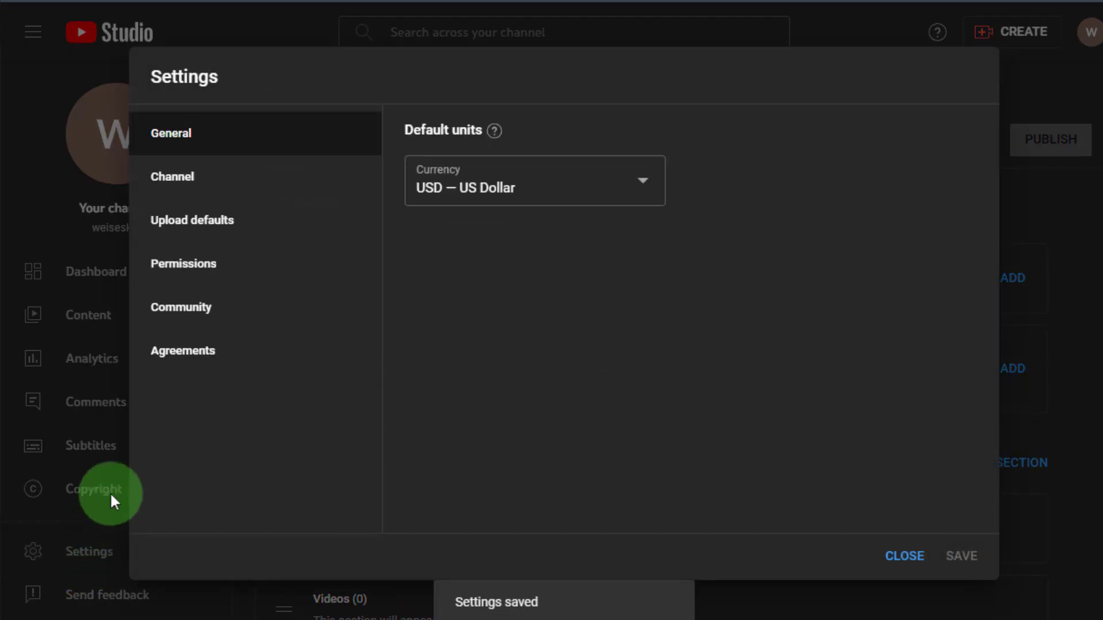
click(194, 265)
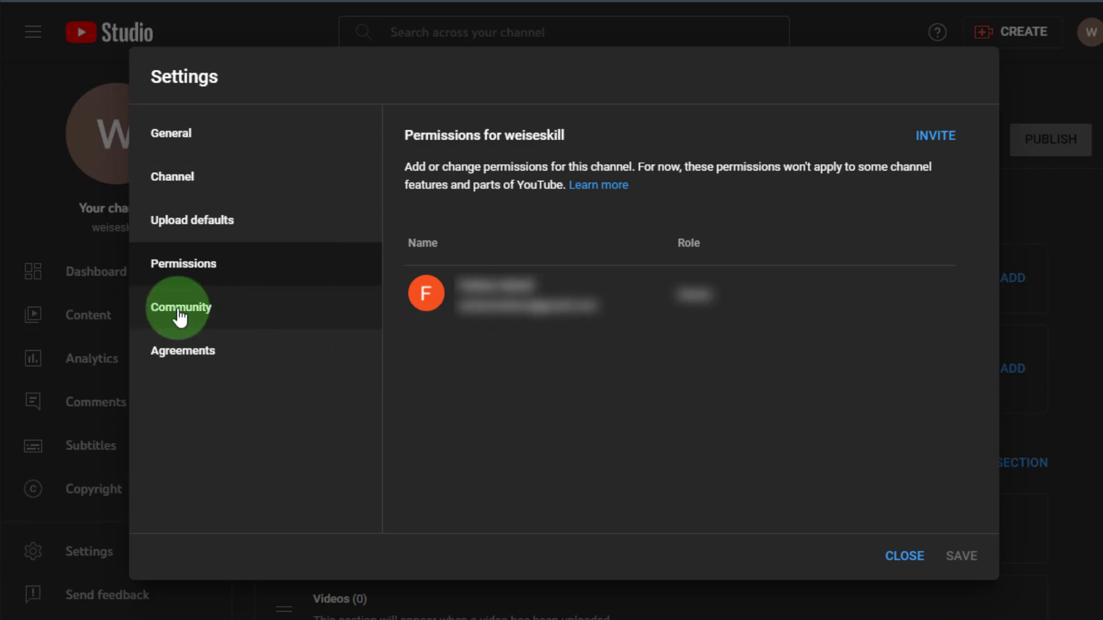
Open Community settings and review the Moderators and Approved users fields down to Blocked words
click(248, 314)
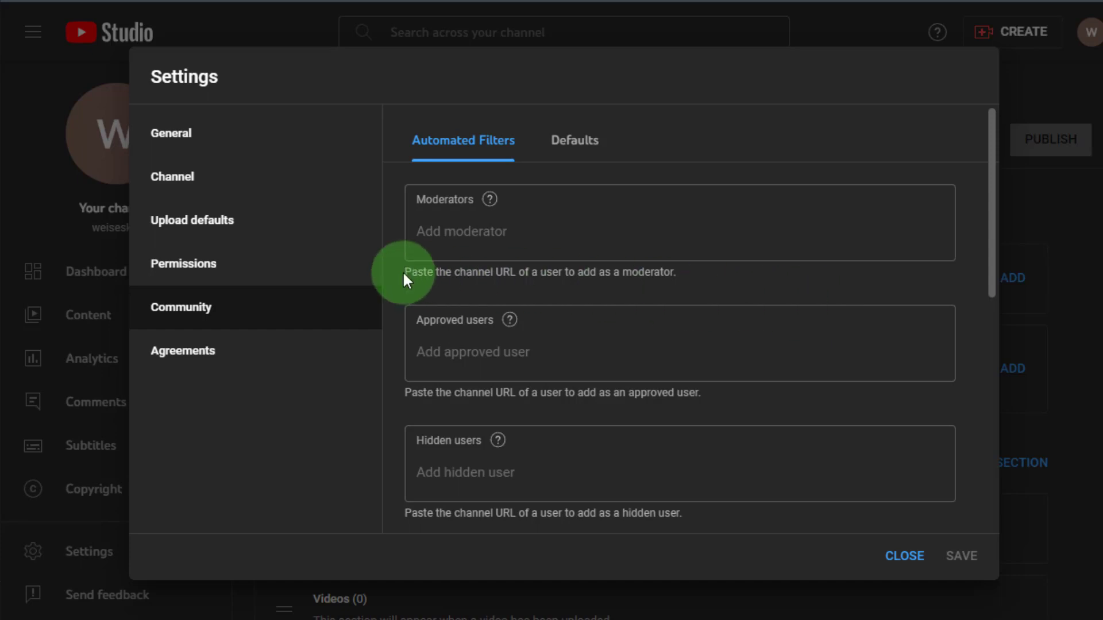
drag(404, 276, 686, 280)
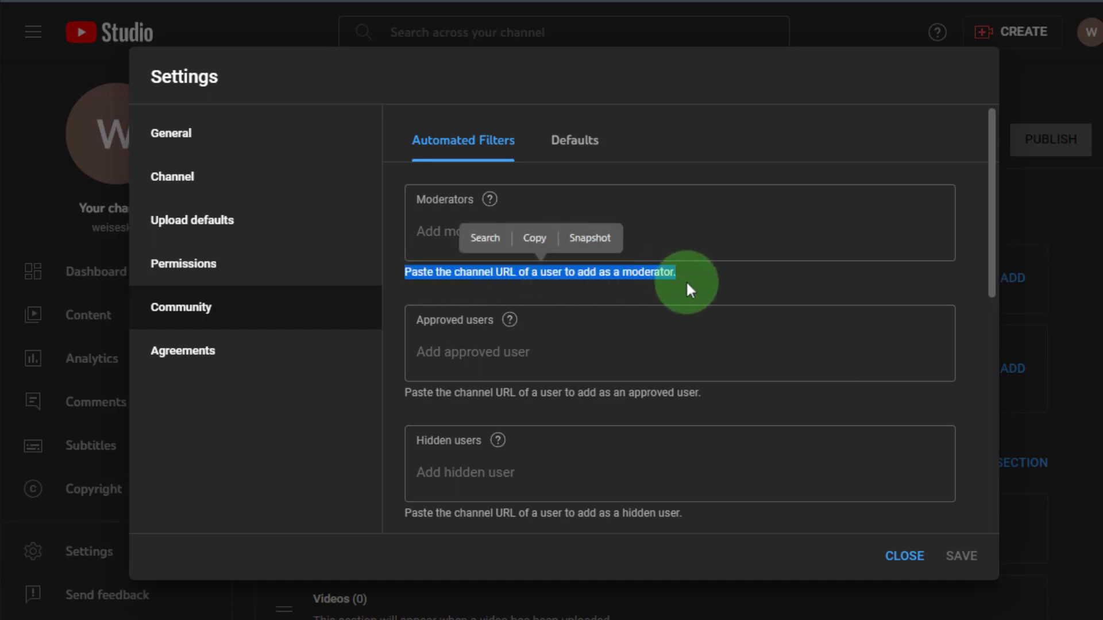
click(631, 222)
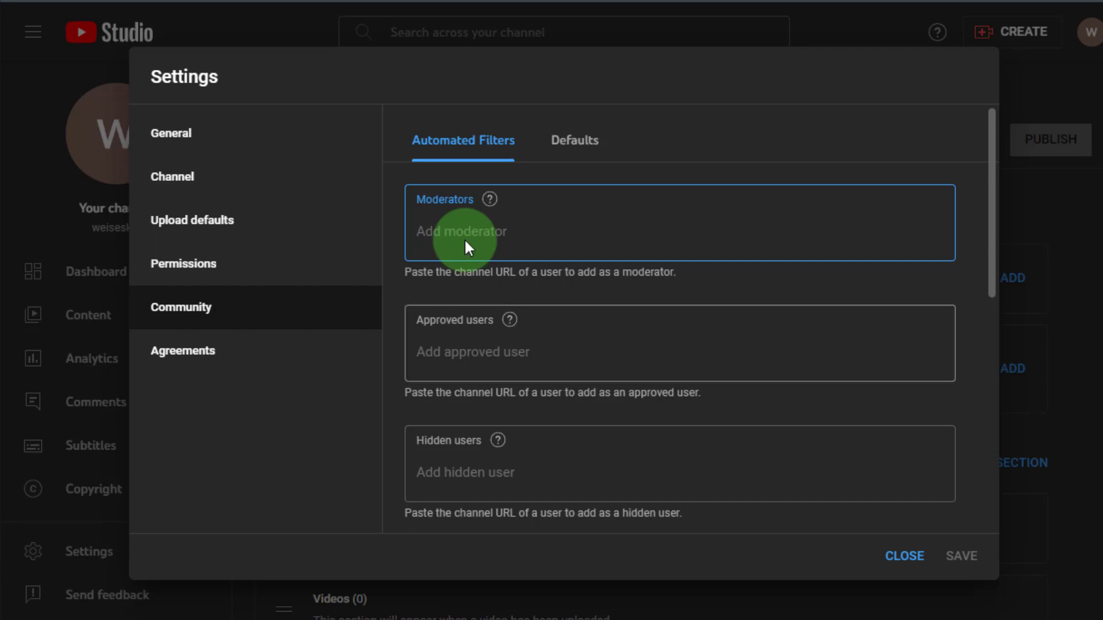
click(446, 354)
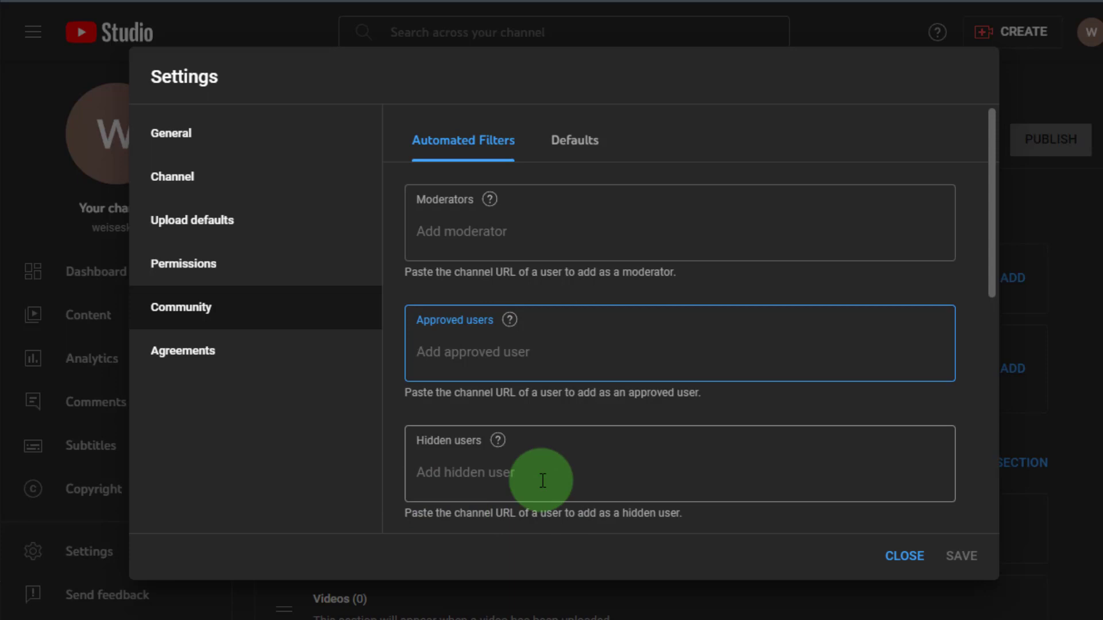
scroll(460, 480, down, 5)
scroll(453, 483, up, 2)
scroll(468, 407, down, 5)
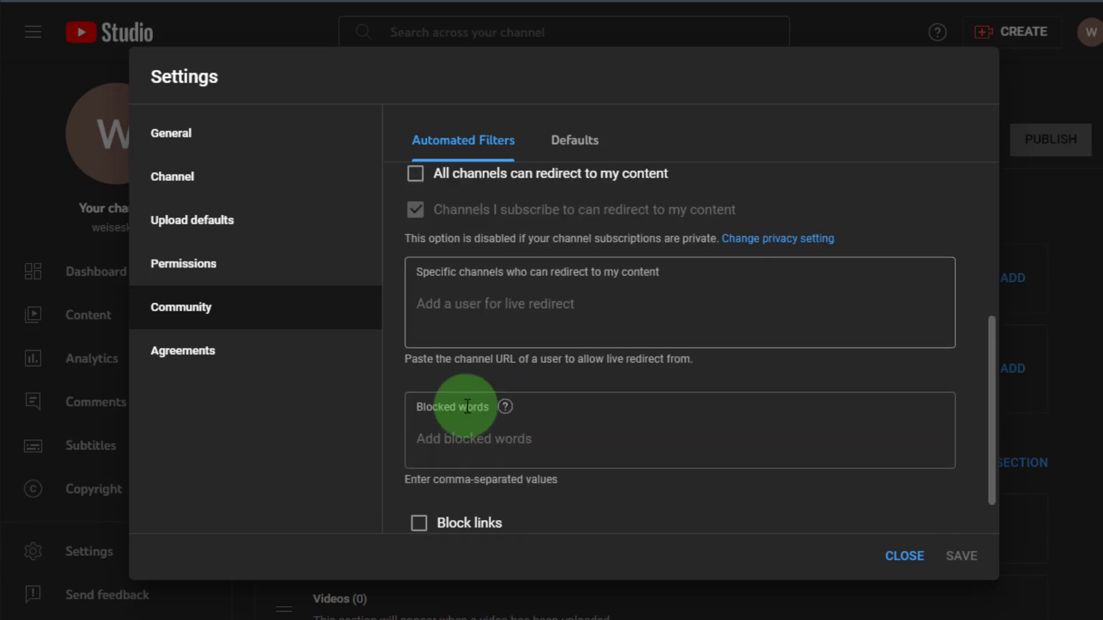
scroll(468, 407, down, 1)
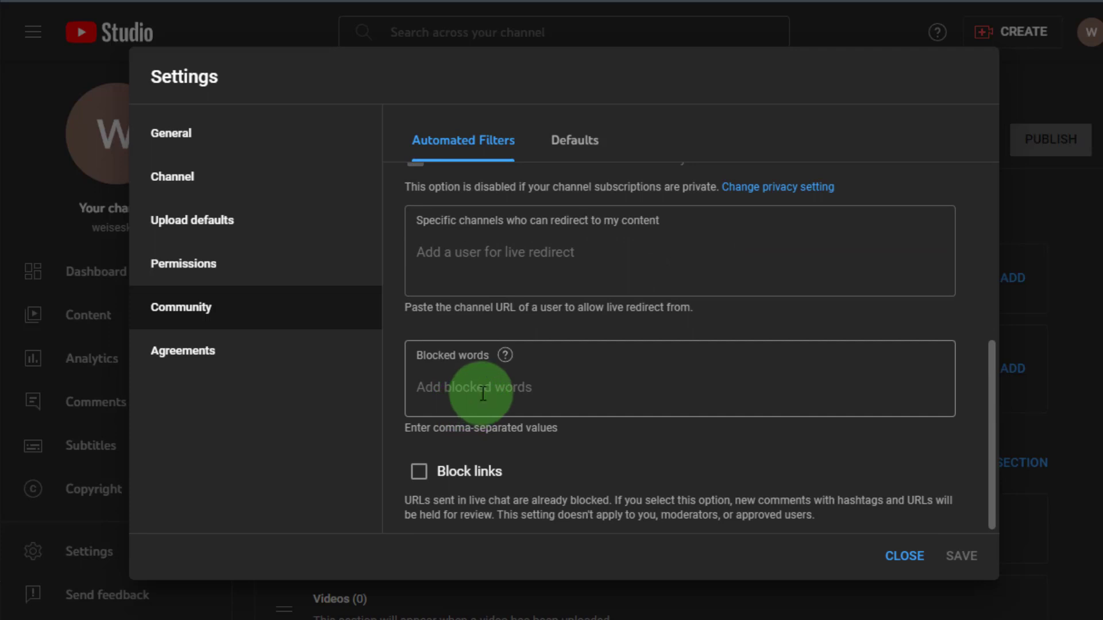
Add 'sub for sub' to Blocked words and tick Block links to hold comments with links
click(480, 392)
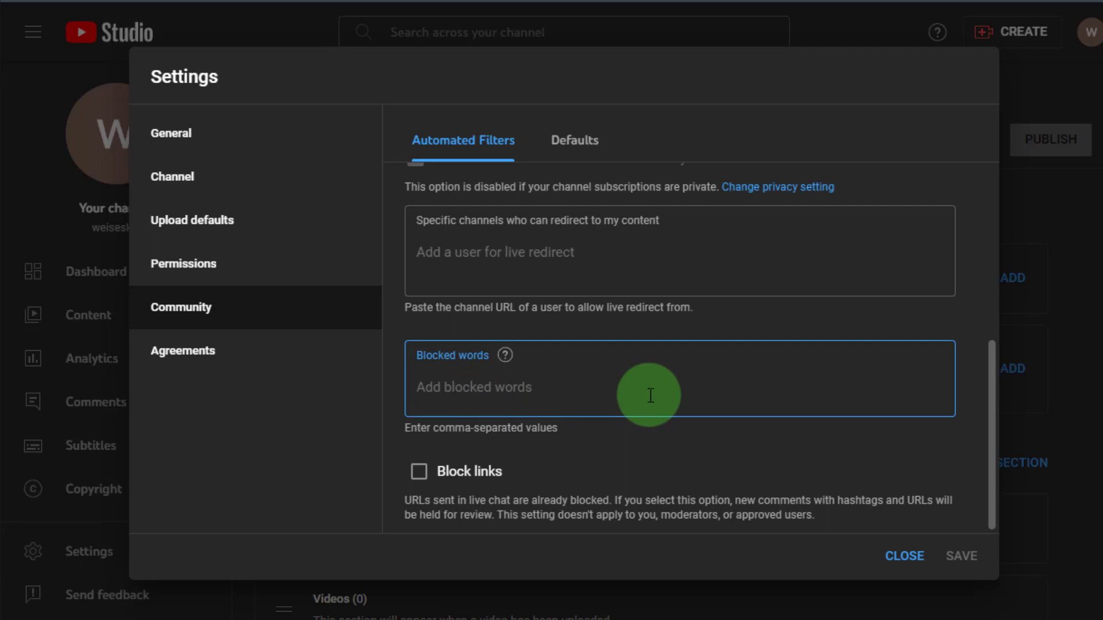
text(sub fo)
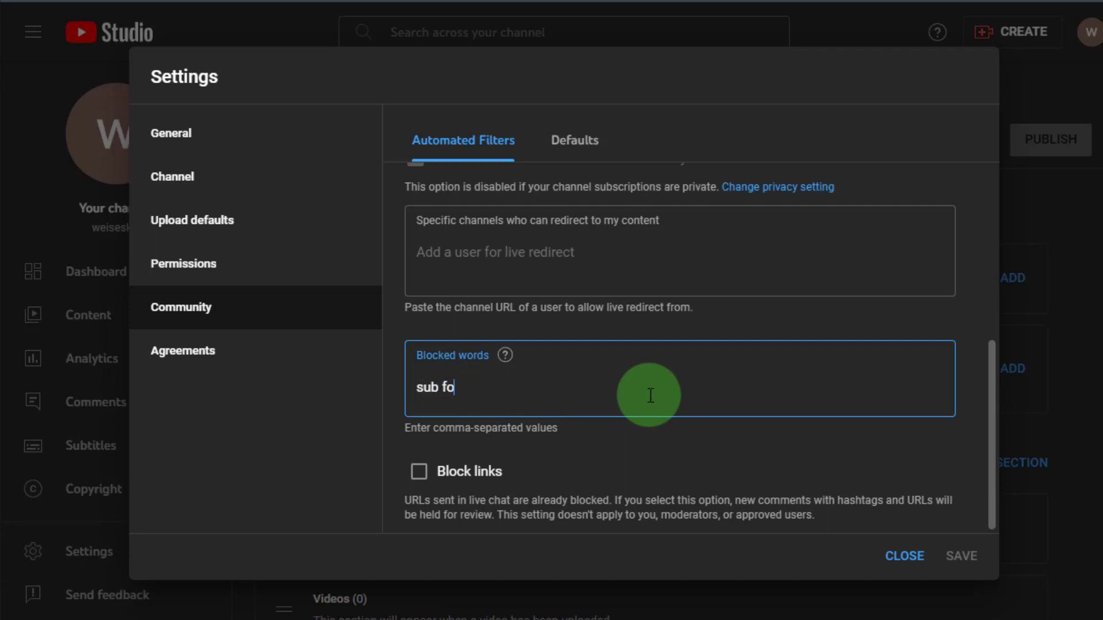
text(r sub,)
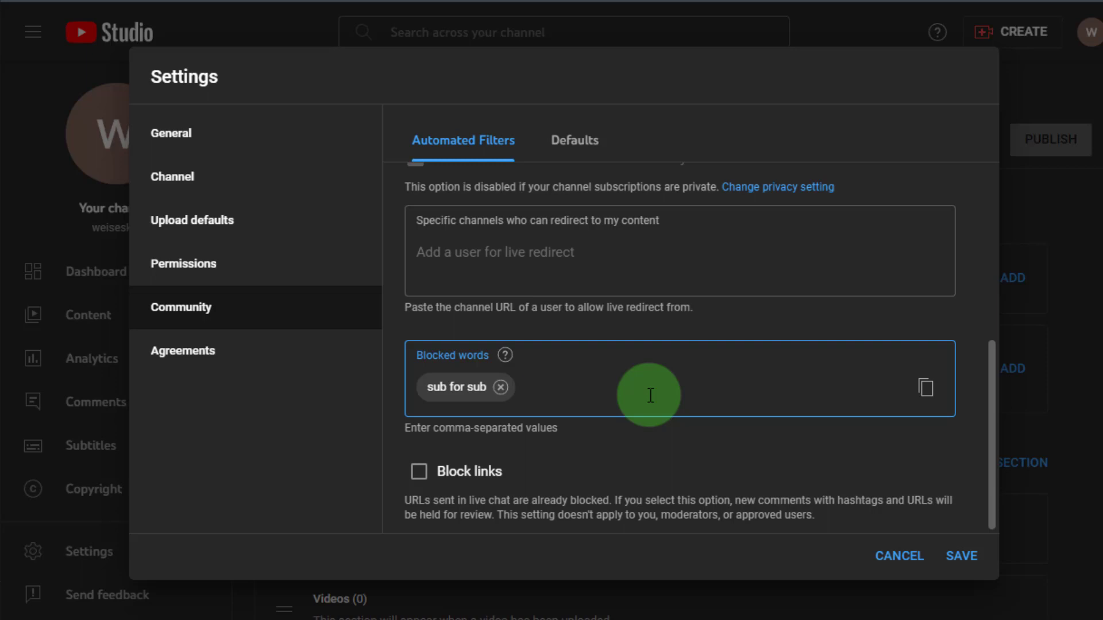
click(420, 472)
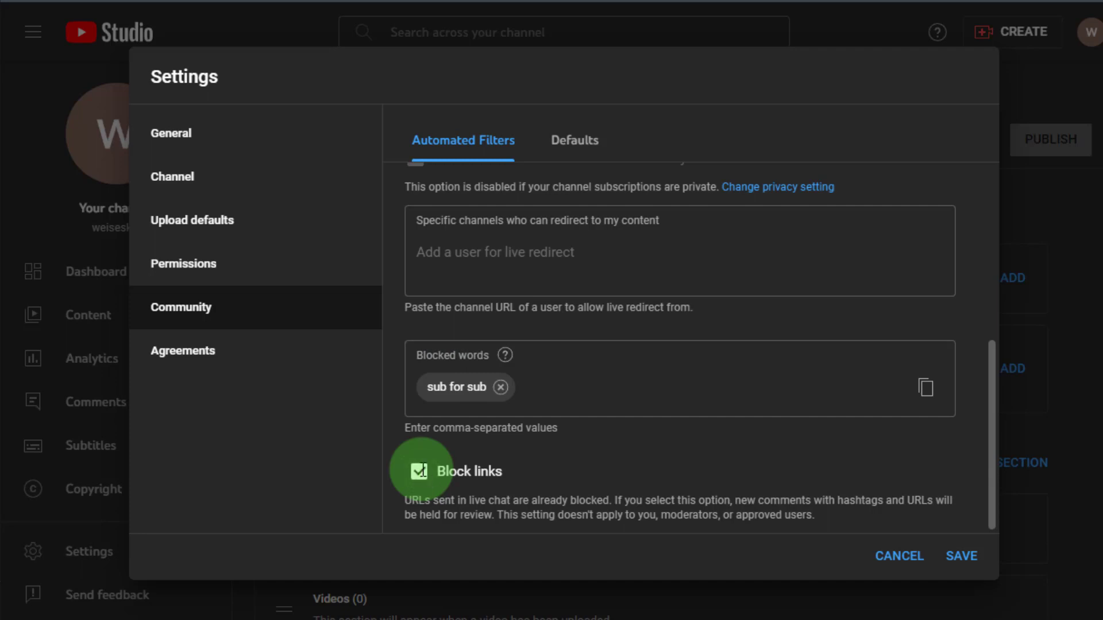
On the Defaults tab, hold potentially inappropriate live chat messages for review and save
click(592, 146)
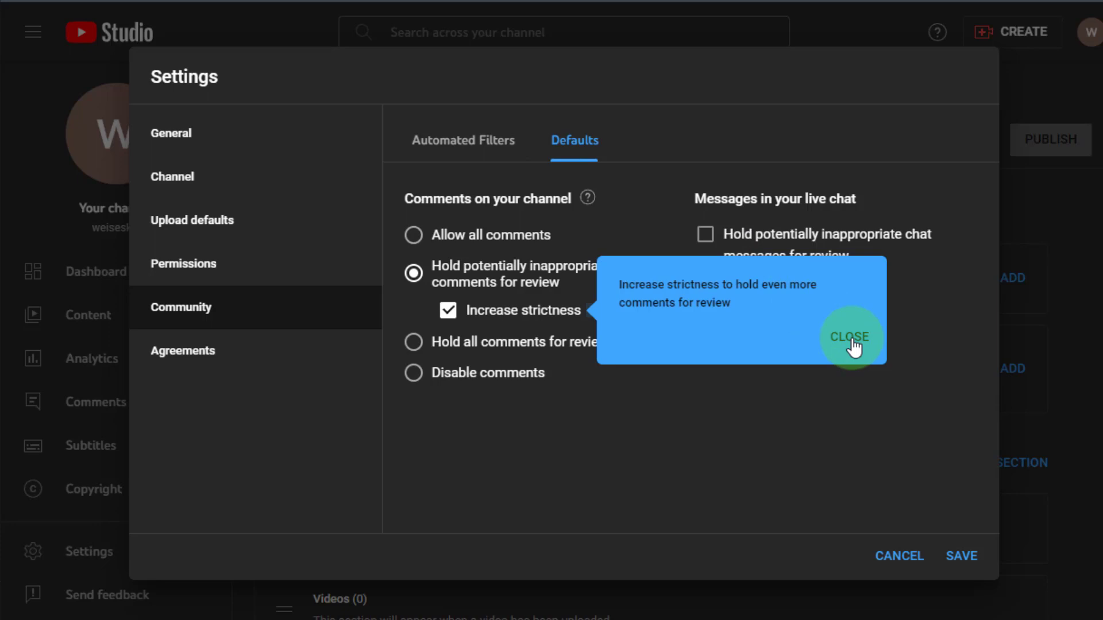
click(853, 345)
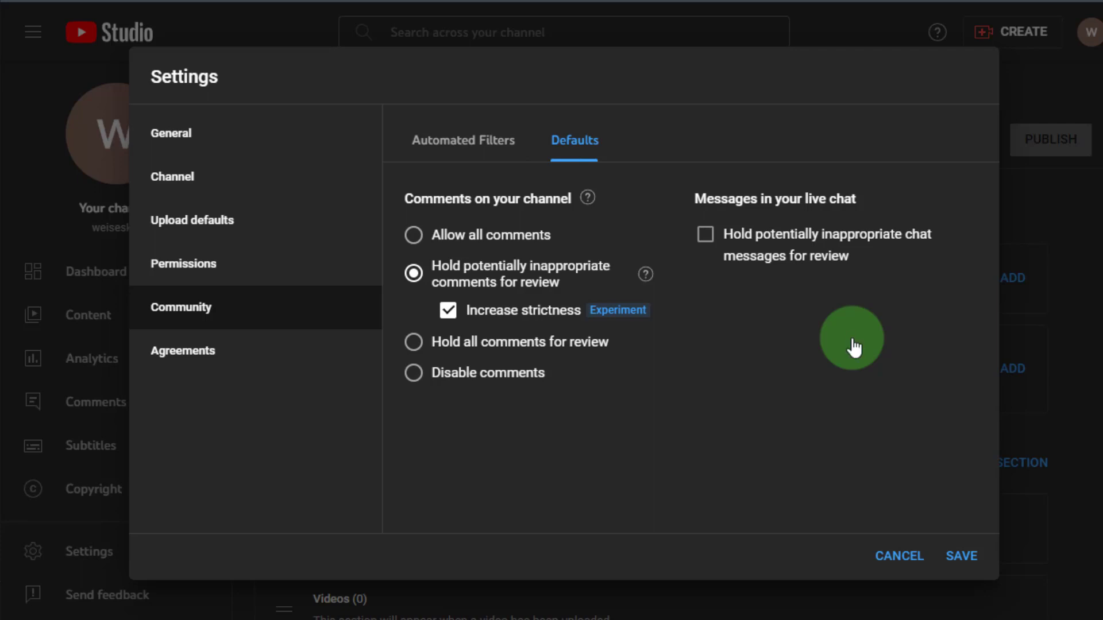
click(707, 237)
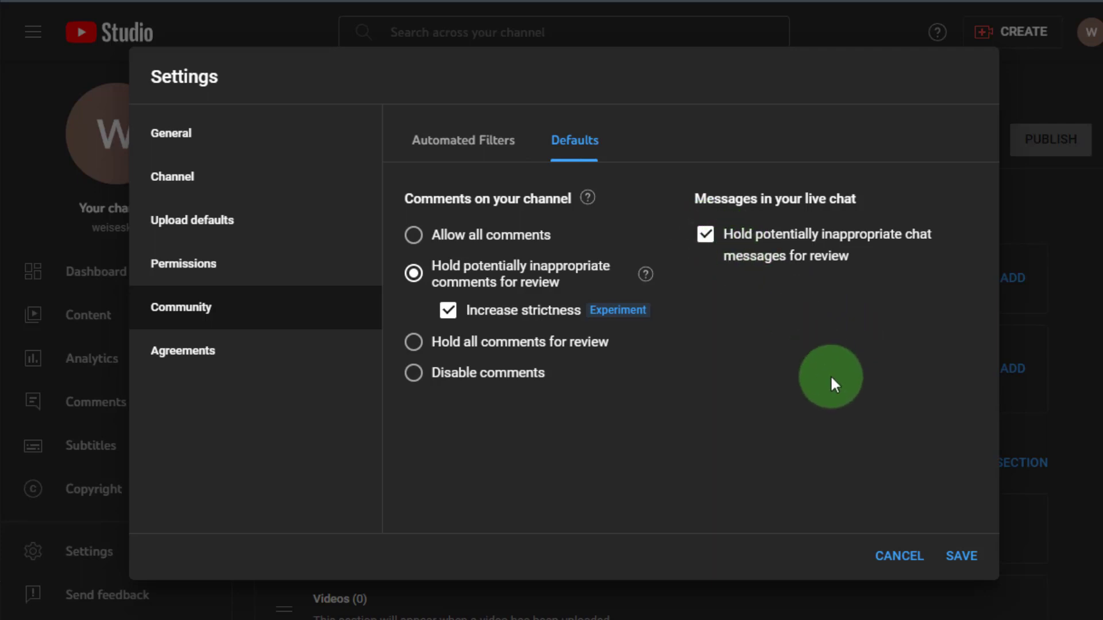
click(959, 554)
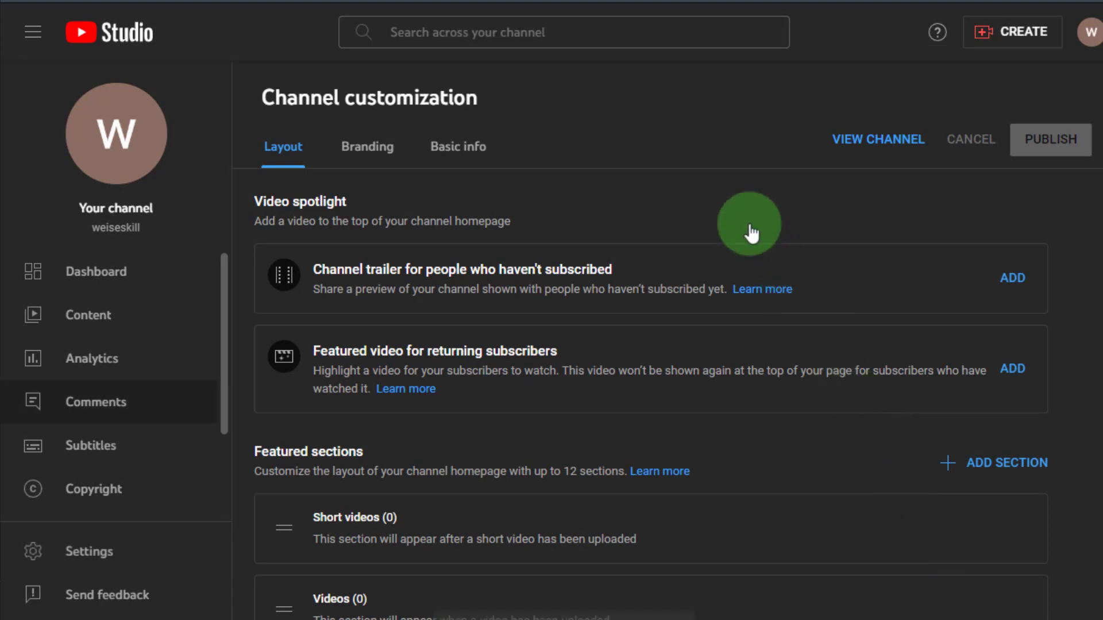